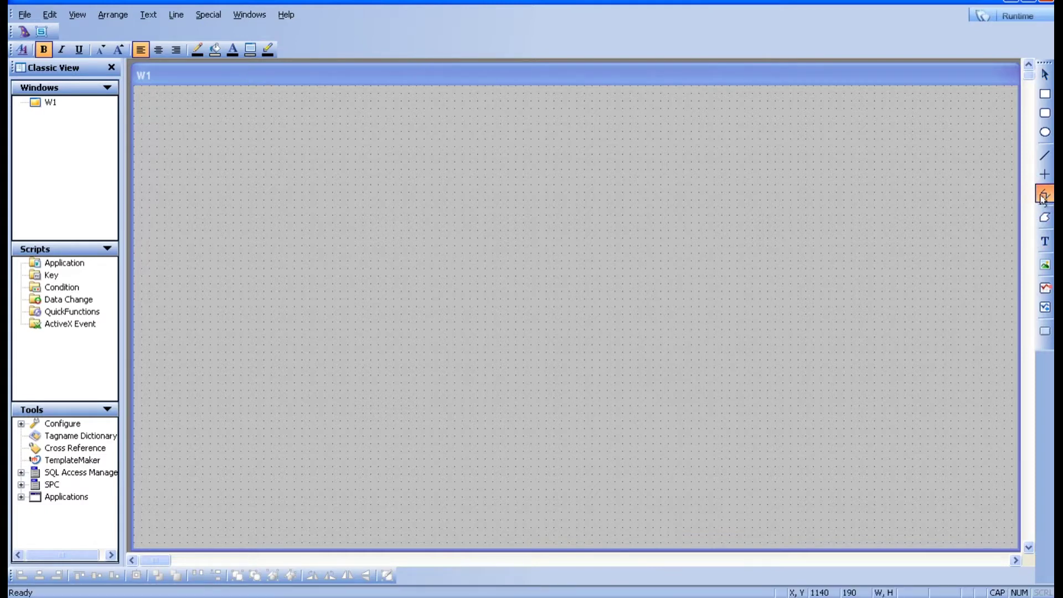
Draw a closed rectangular polyline border around nearly the whole W1 window
left_click(143, 94)
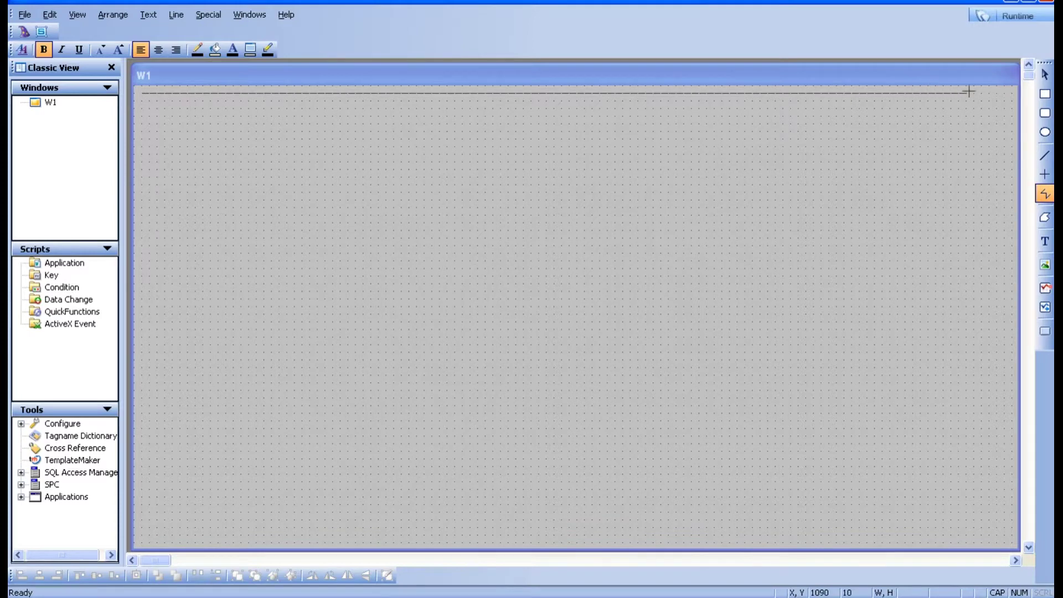
left_click(1007, 93)
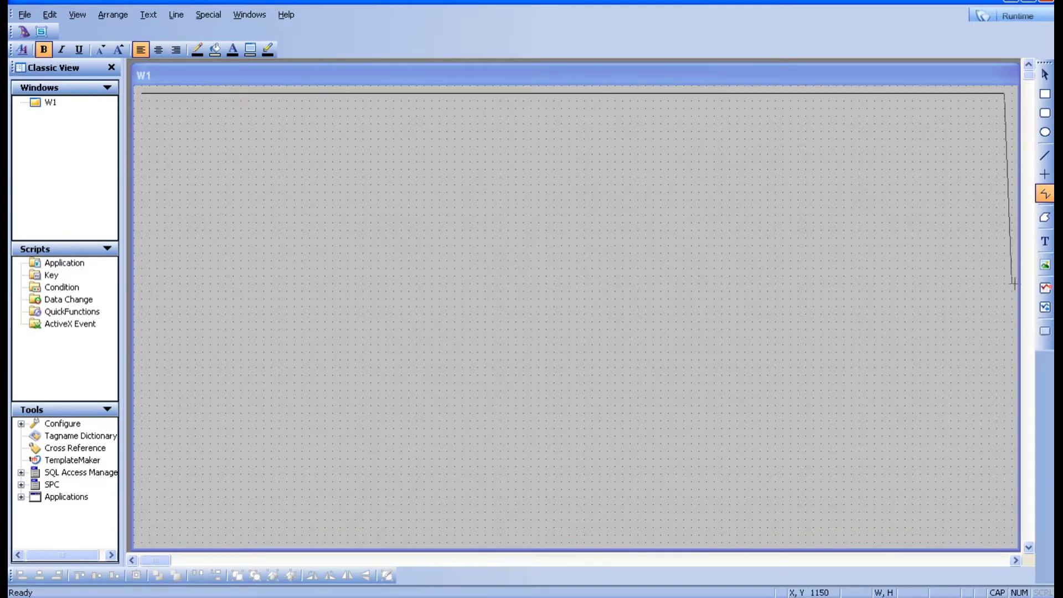
left_click(1005, 537)
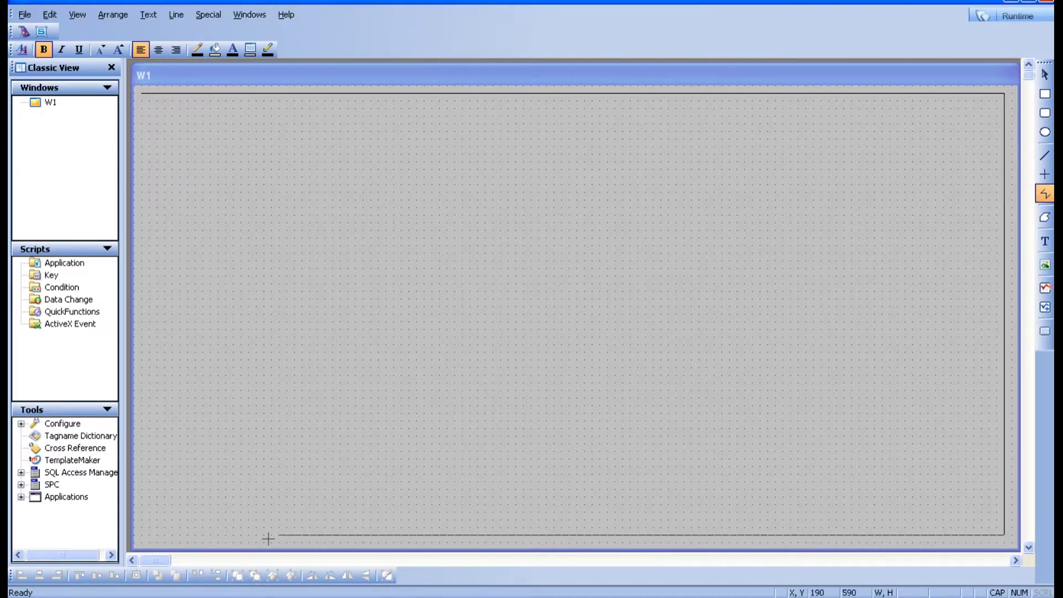
left_click(142, 536)
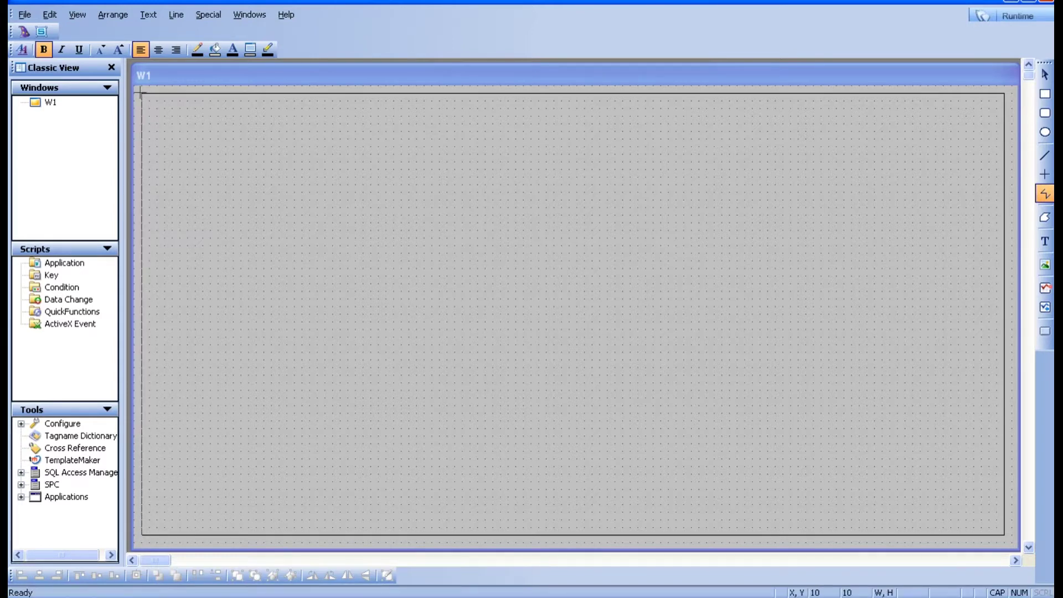
double_click(141, 94)
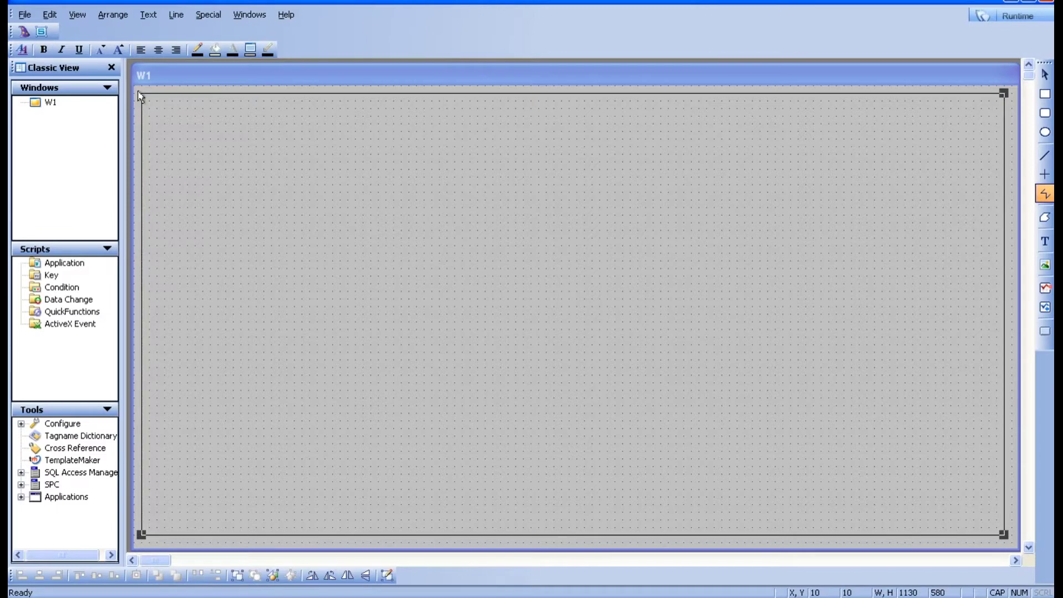
left_click(178, 147)
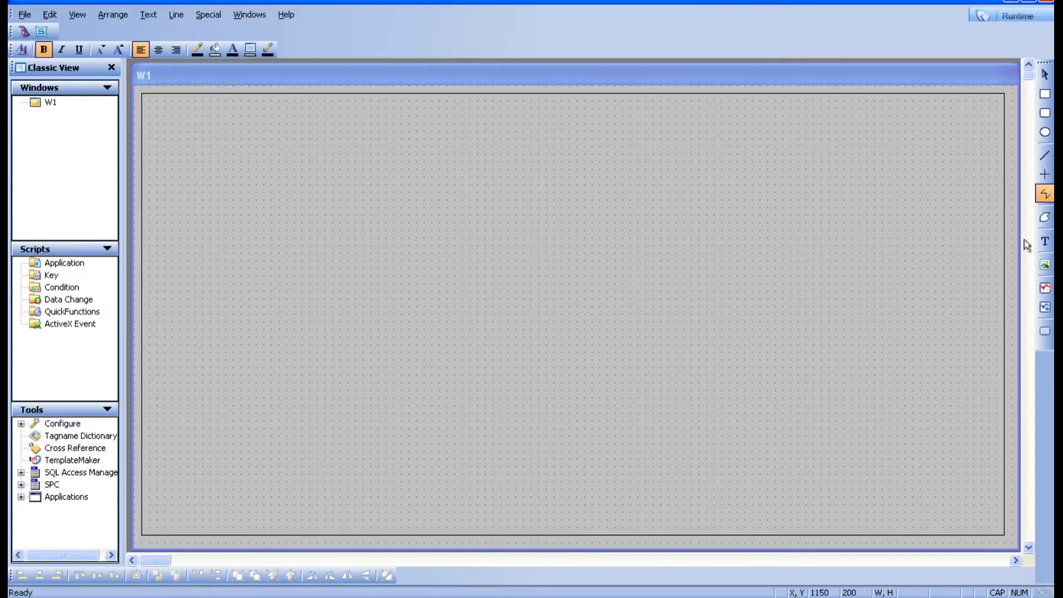
left_click(1045, 242)
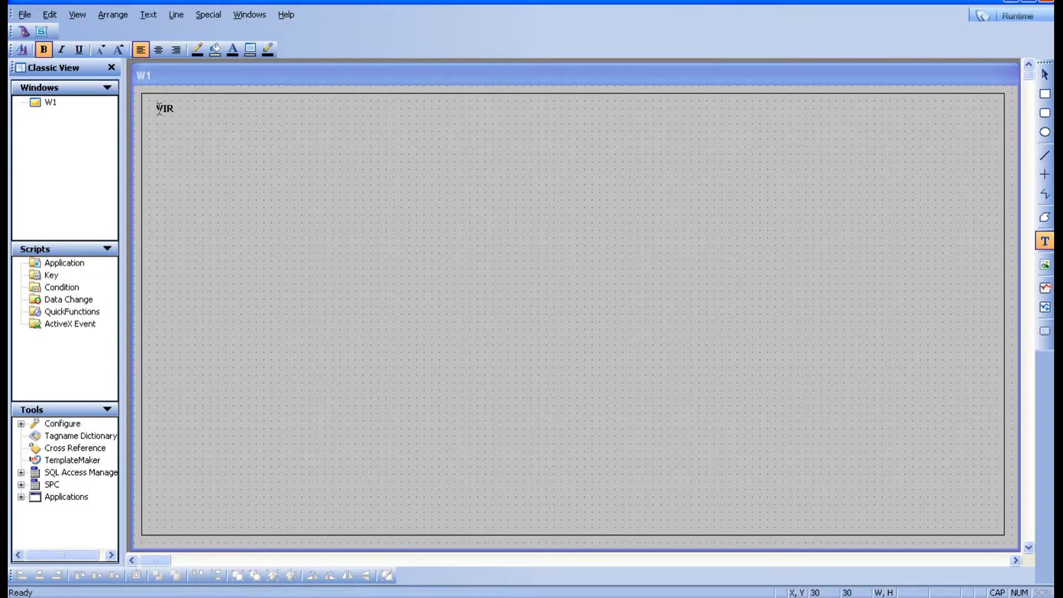
Finish typing the title VIRTUAL SIMULATION and enlarge its font by two steps
type("UAL SIMULATION")
left_click(220, 155)
key("Escape")
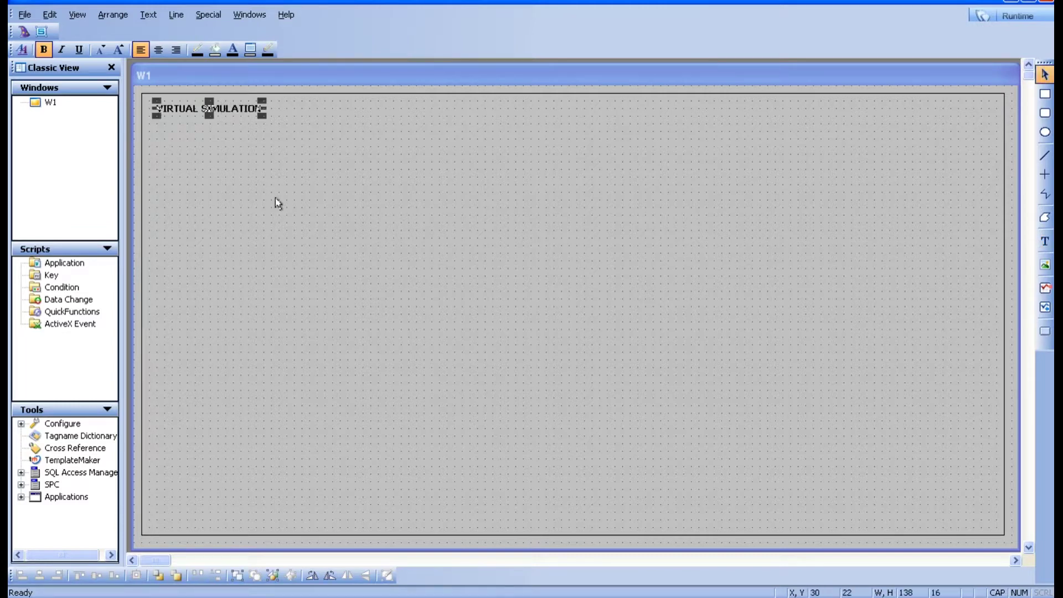
left_click(223, 109)
left_click(118, 50)
left_click(118, 50)
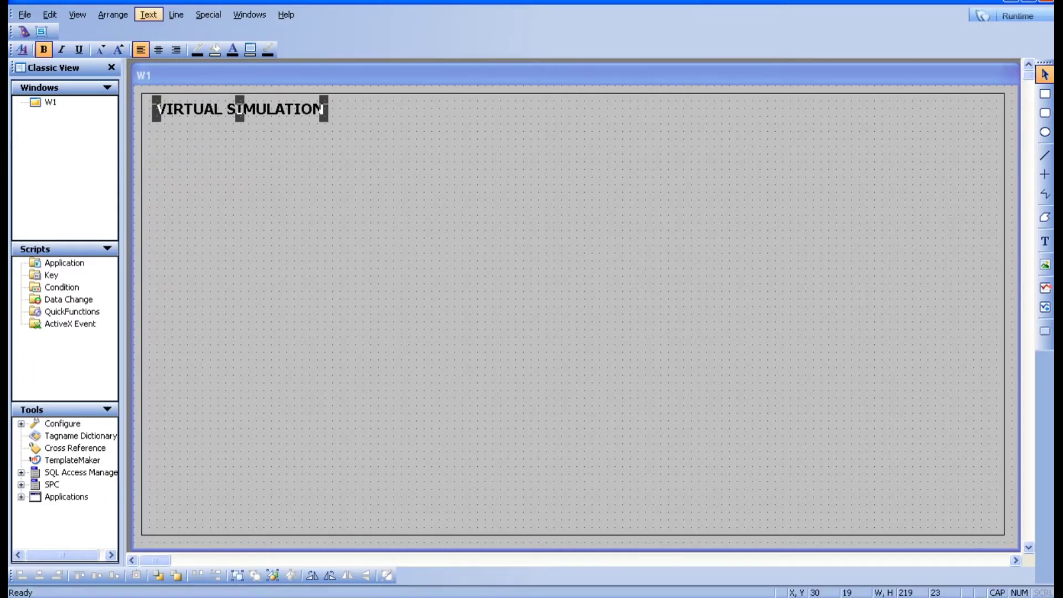
Preview several fonts for the title in Text > Fonts, then cancel without changes
left_click(113, 15)
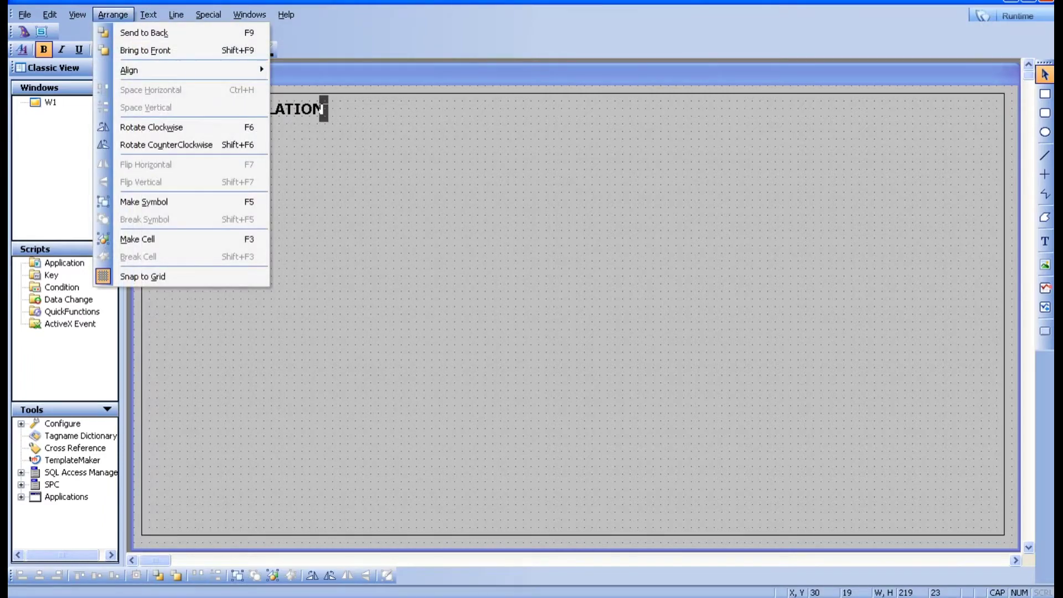
mouse_move(150, 17)
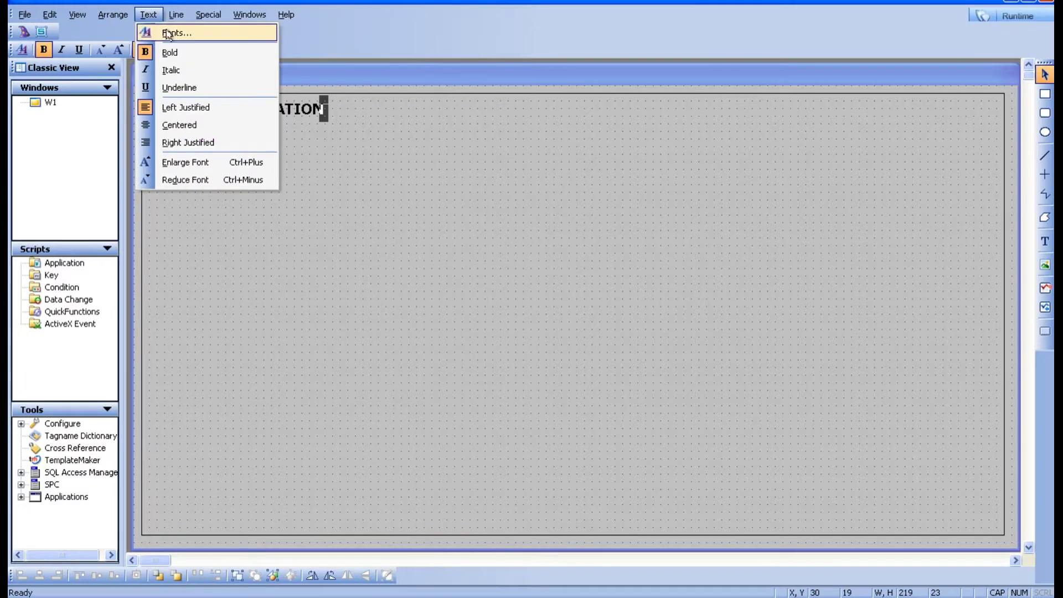
left_click(168, 35)
left_click(431, 255)
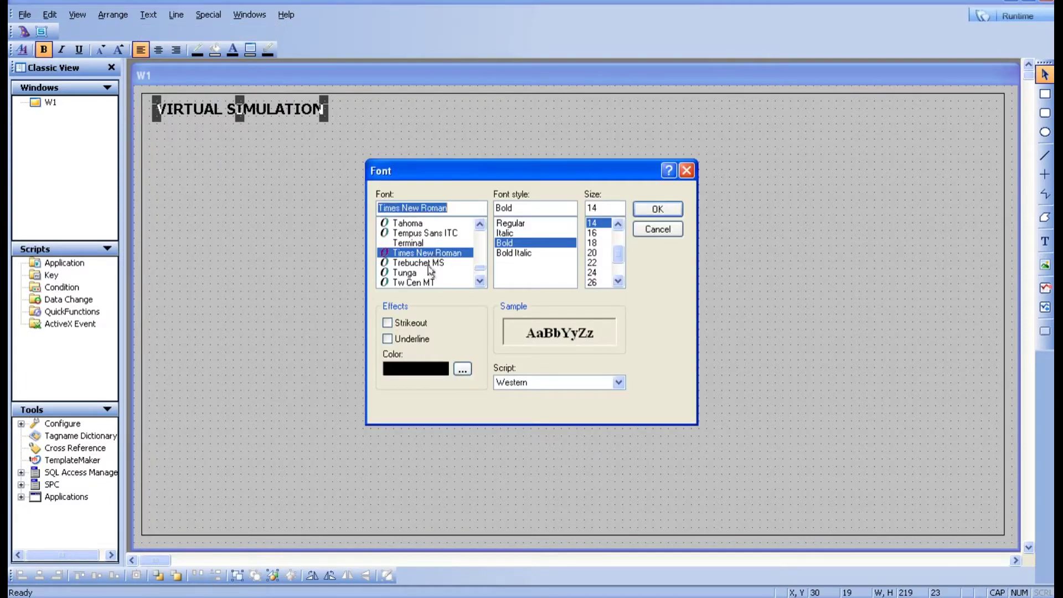
left_click(425, 273)
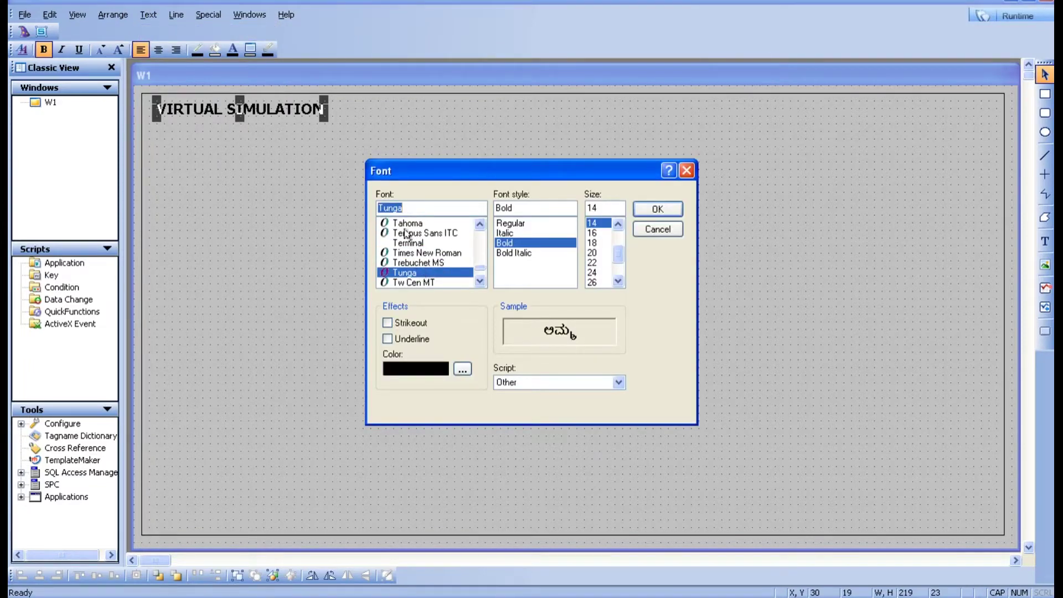
left_click(430, 282)
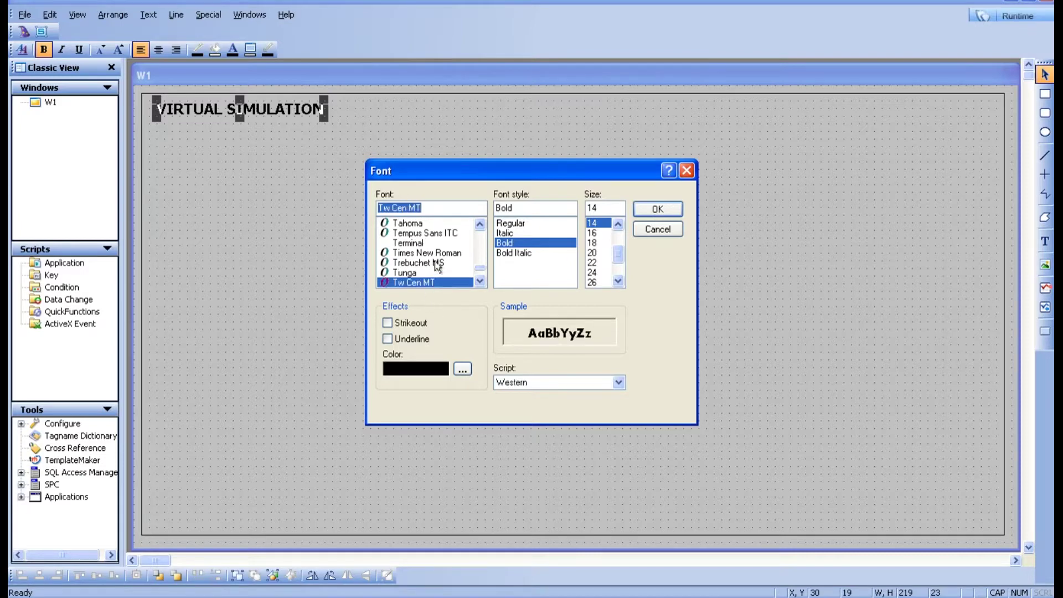
left_click(437, 263)
left_click(427, 233)
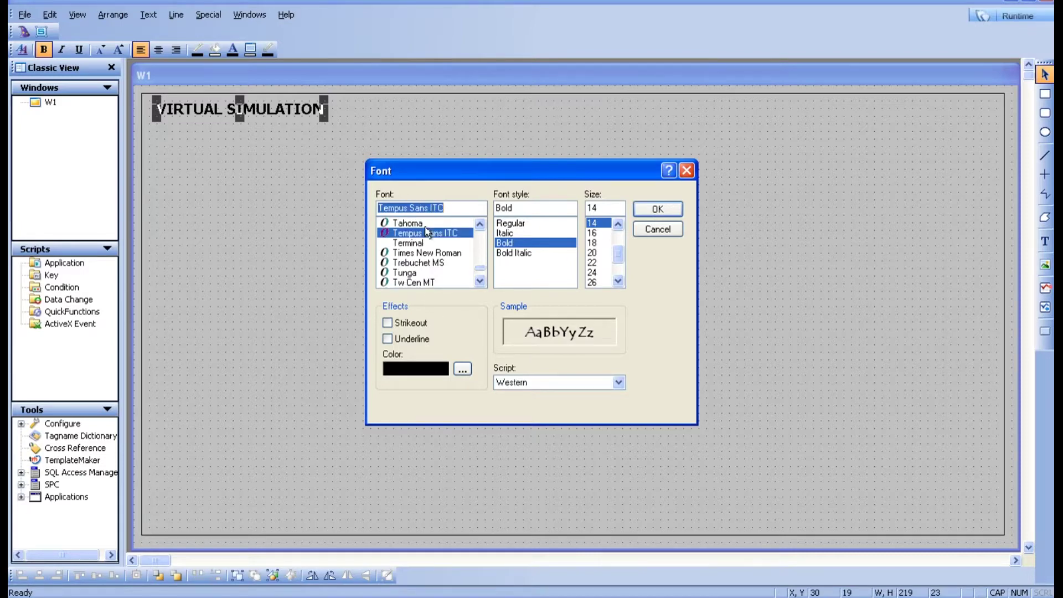
left_click(423, 245)
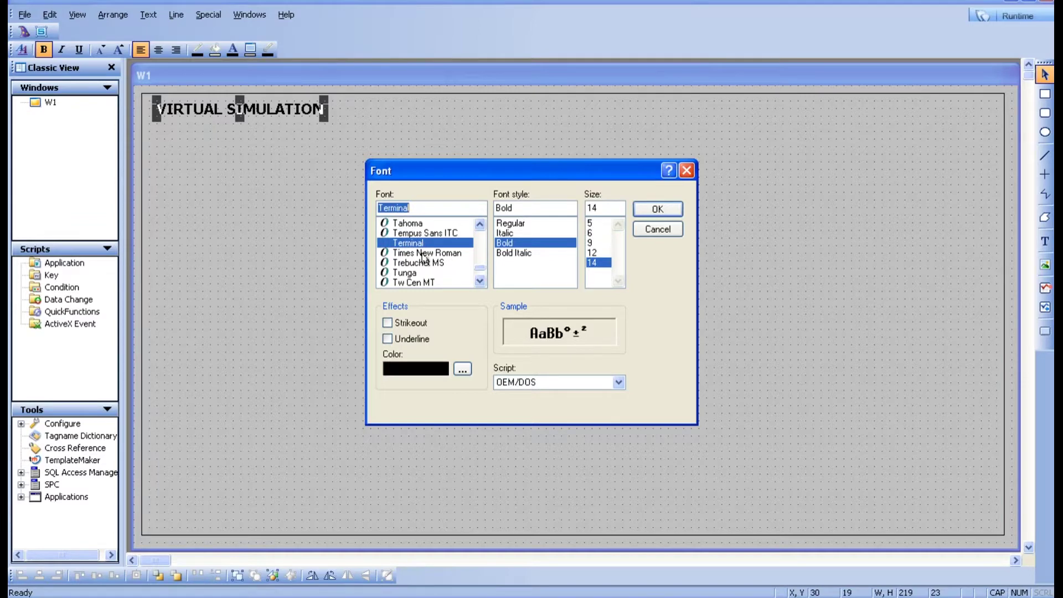
left_click(426, 254)
left_click(658, 230)
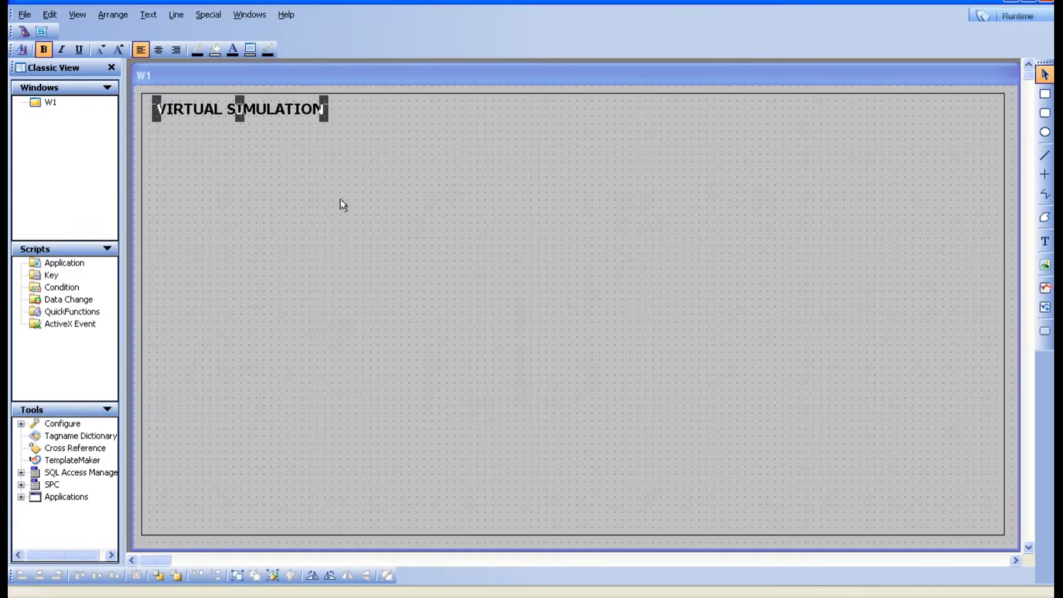
Underline the VIRTUAL SIMULATION title
left_click(262, 166)
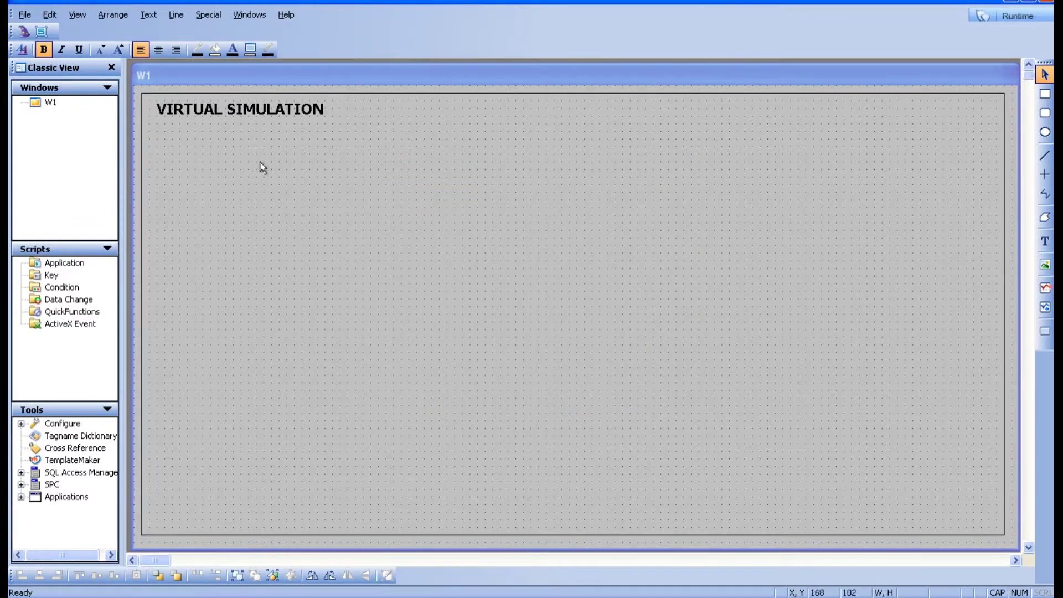
left_click(295, 110)
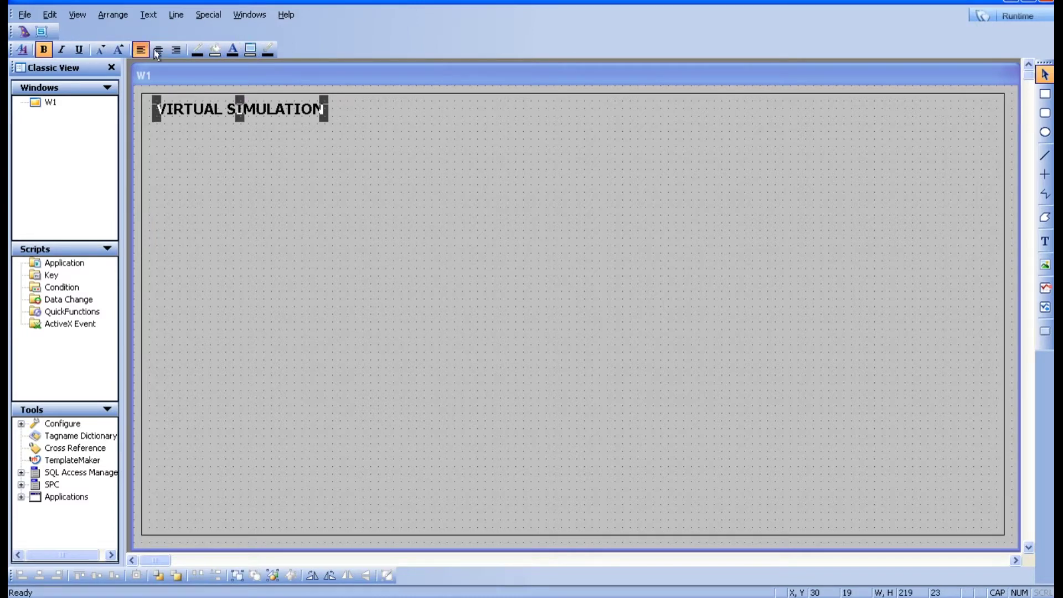
left_click(78, 50)
left_click(294, 191)
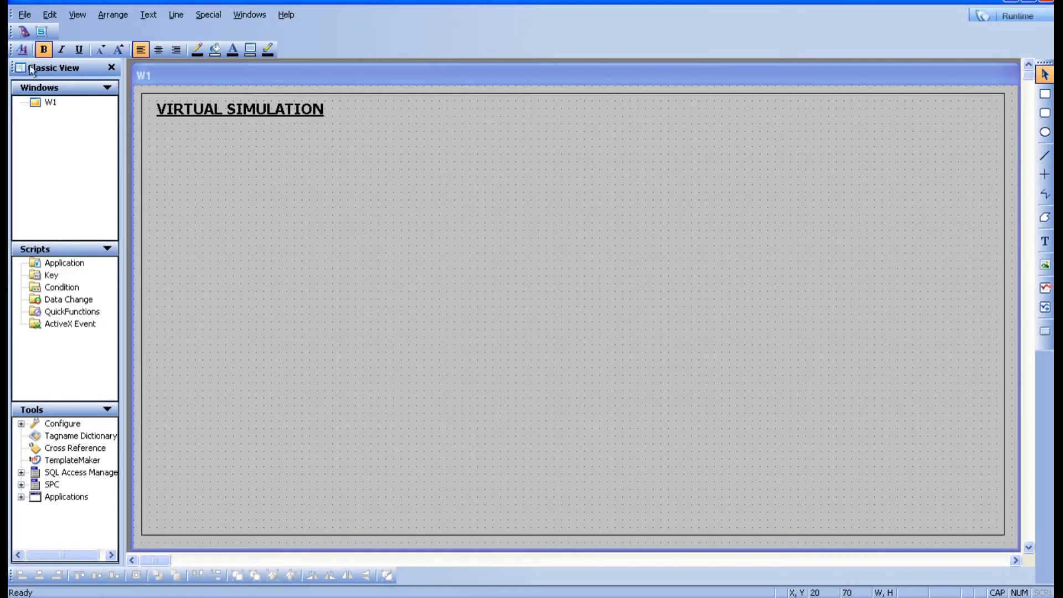
left_click(23, 32)
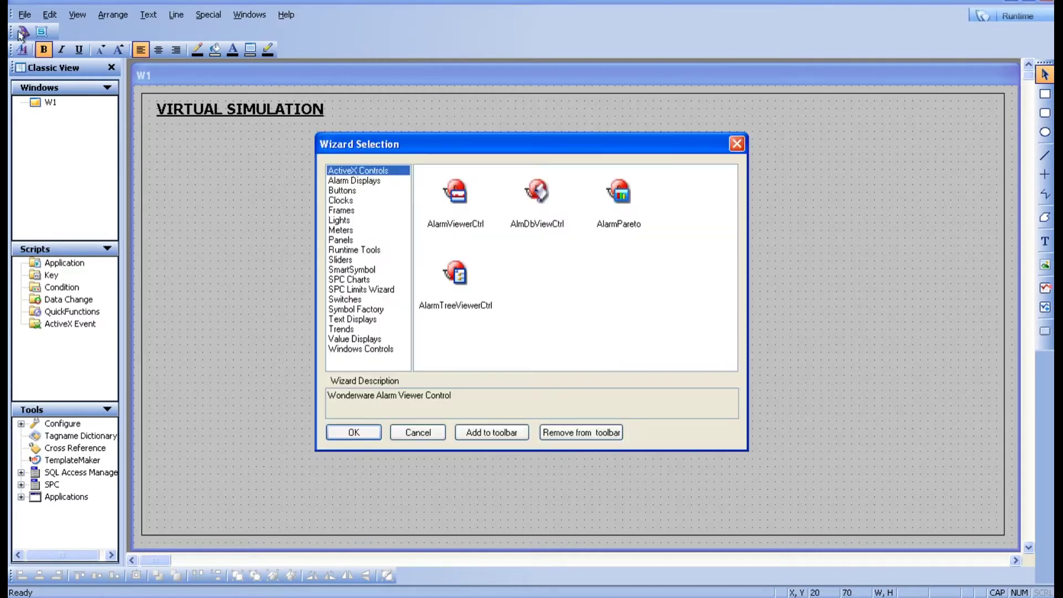
Place a Knob Switch wizard from Switches below the title
left_click(349, 300)
left_click(629, 228)
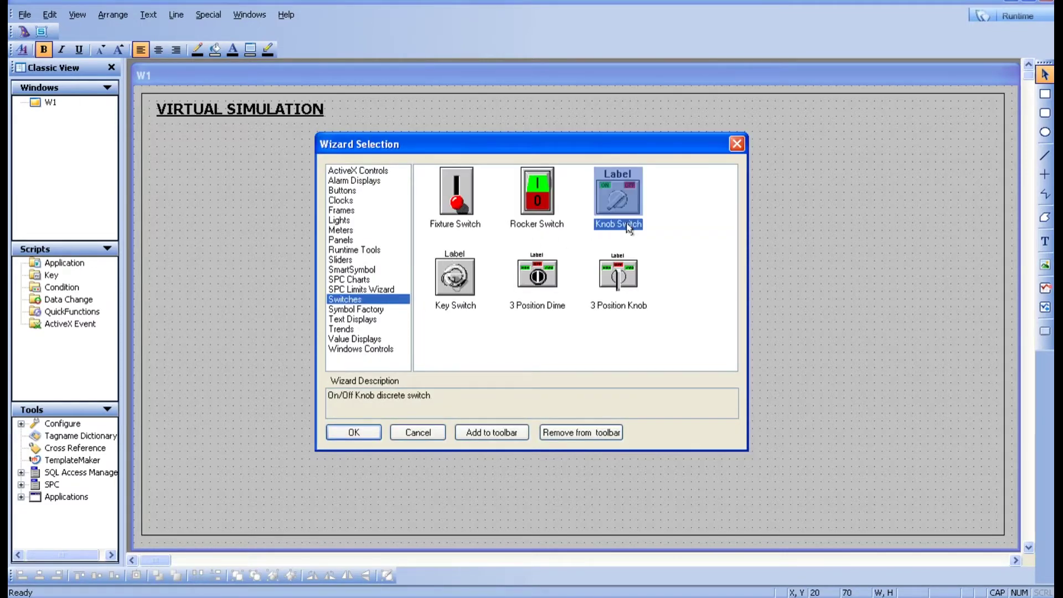
left_click(380, 438)
left_click(275, 207)
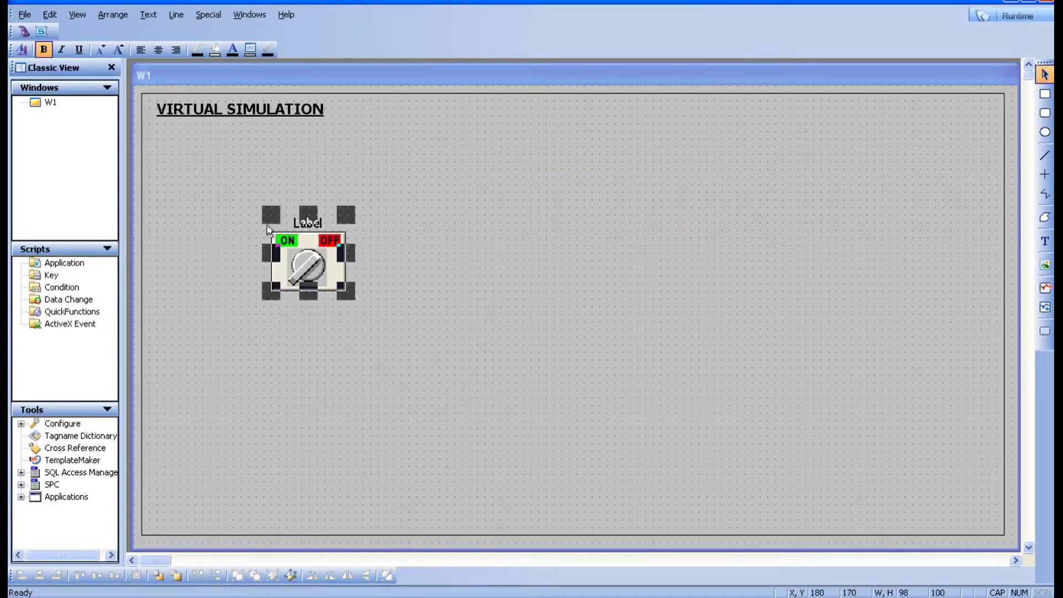
left_click(352, 382)
Place a Circular Light wizard from Lights to the right of the switch
left_click(24, 32)
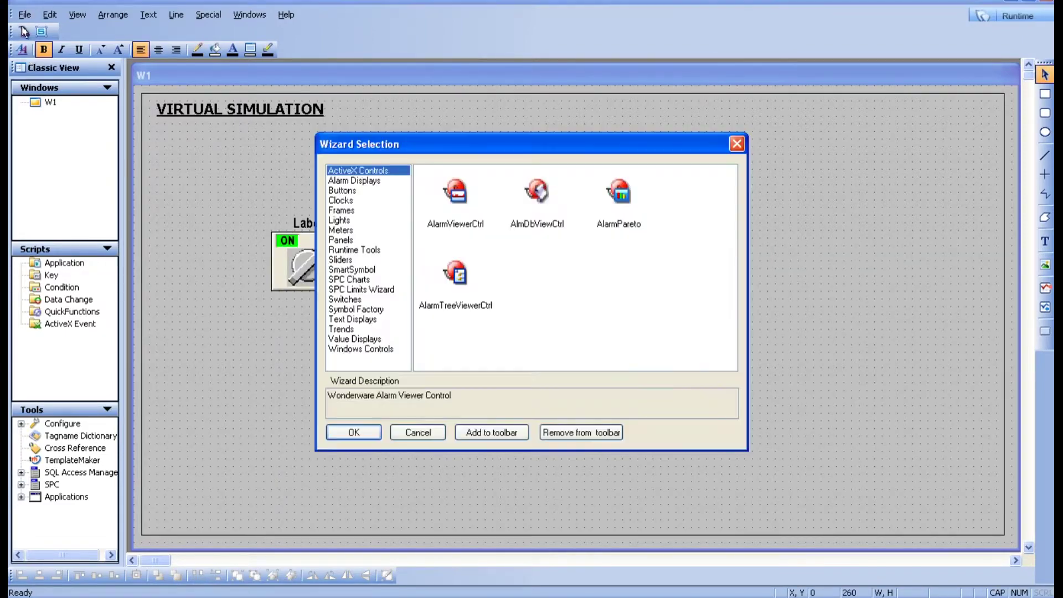
left_click(346, 221)
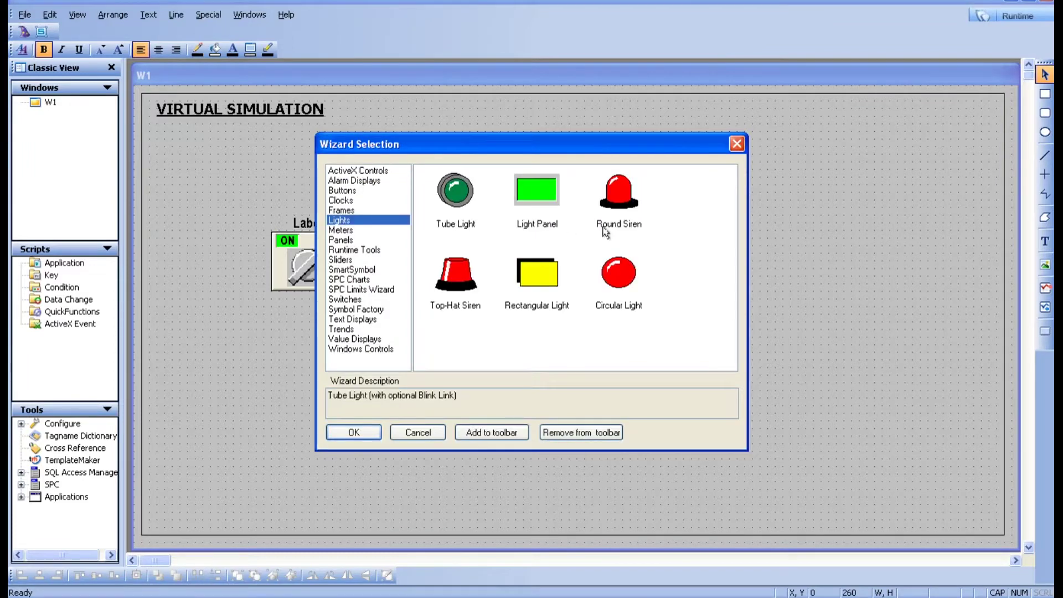
left_click(619, 275)
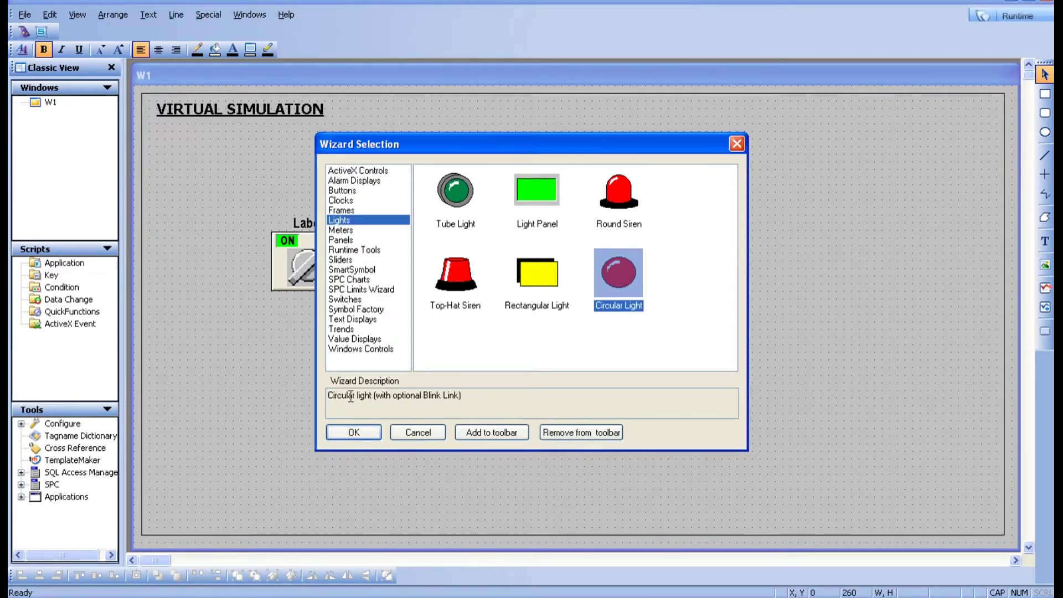
left_click(354, 433)
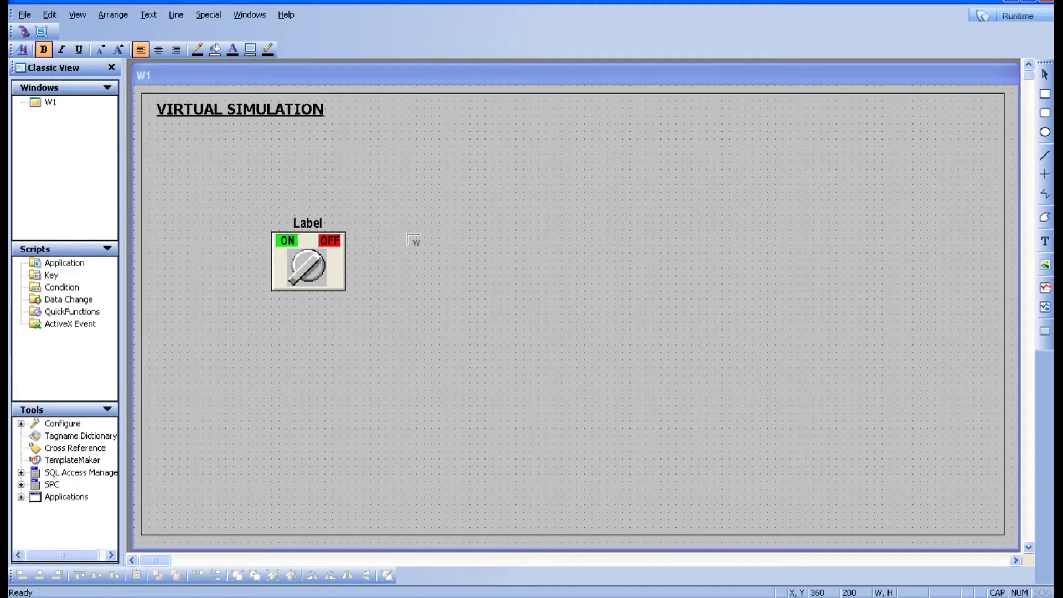
left_click(408, 236)
left_click(432, 358)
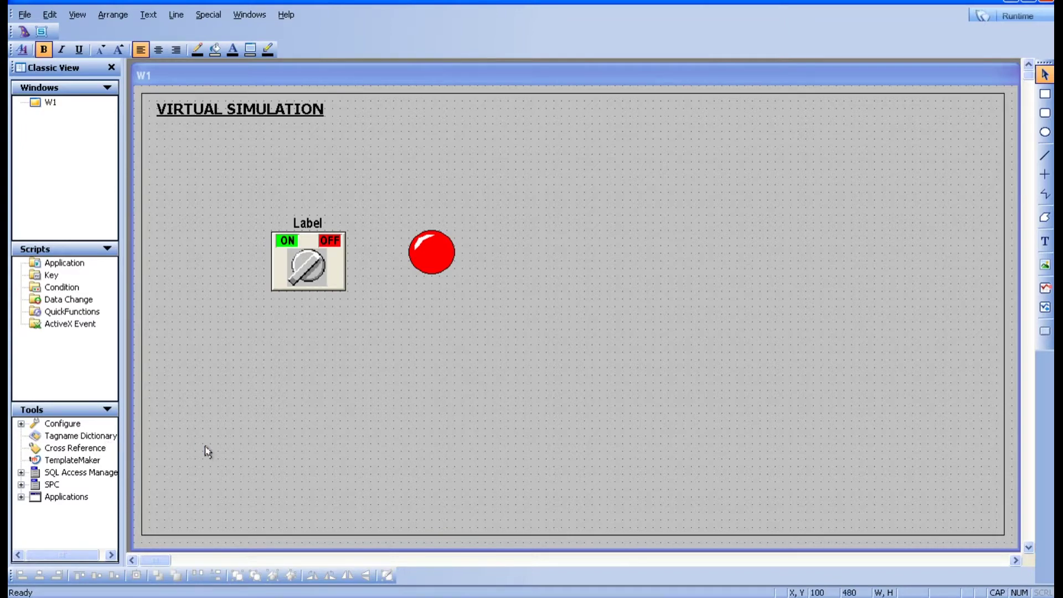
Assign the selector switch a new Memory Discrete tag SW1, saved in the Tagname Dictionary
double_click(322, 276)
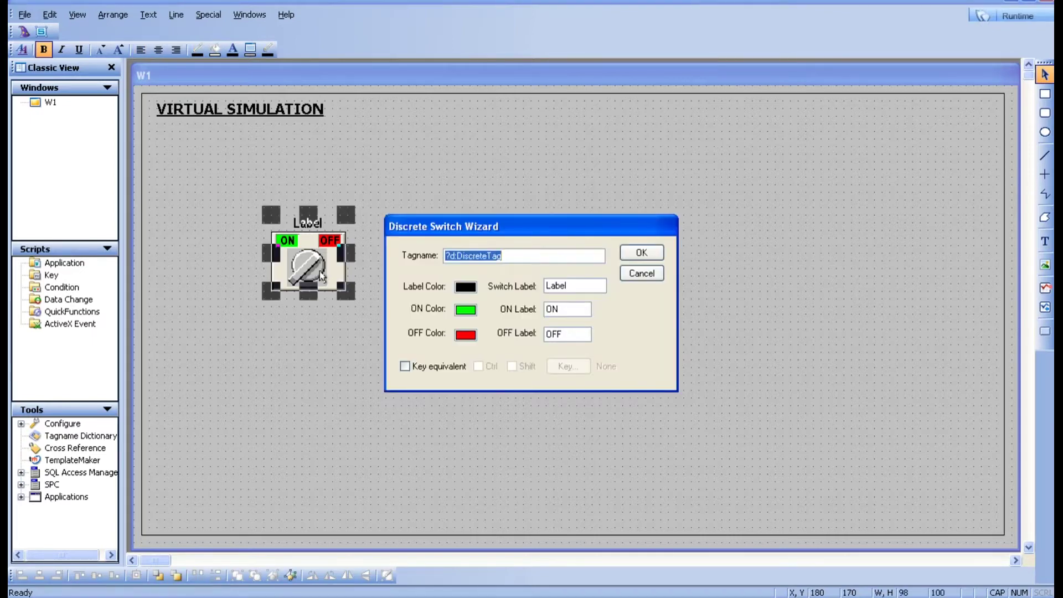
type("SW1")
key("Return")
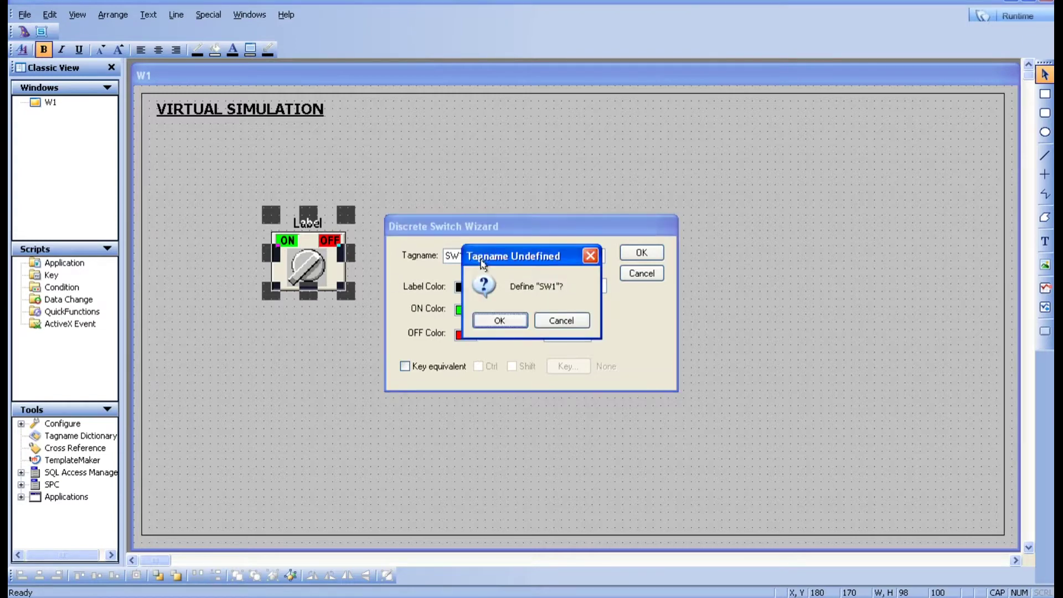
left_click(500, 320)
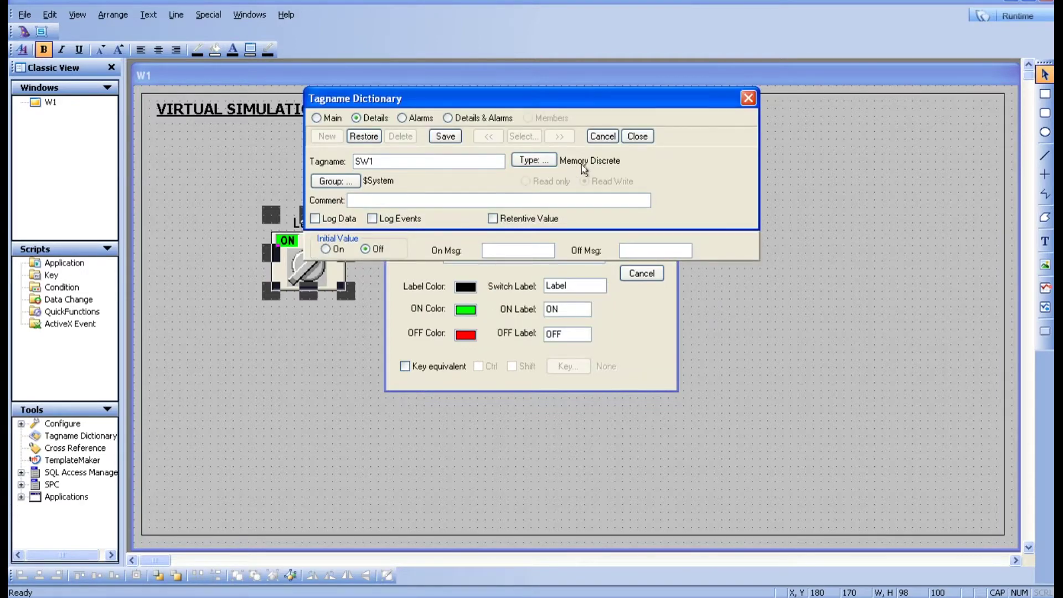
left_click(457, 136)
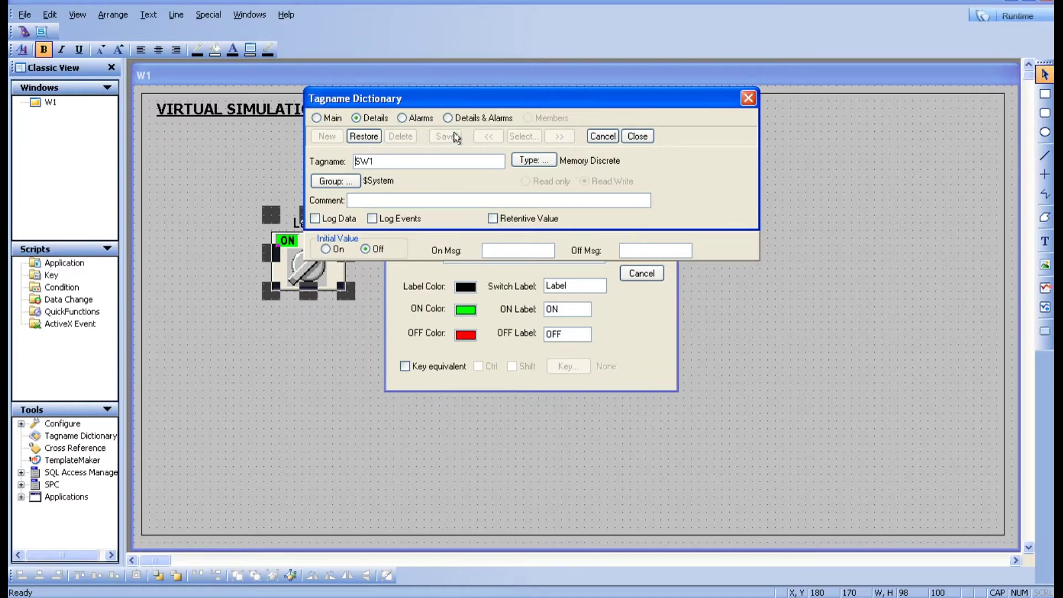
left_click(637, 137)
left_click(380, 398)
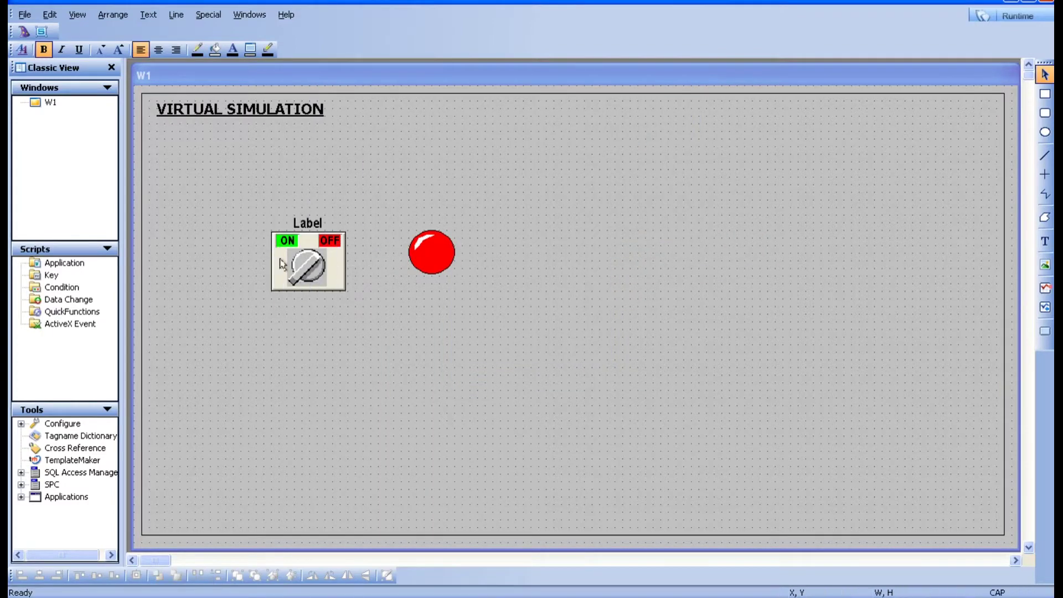
left_click(306, 250)
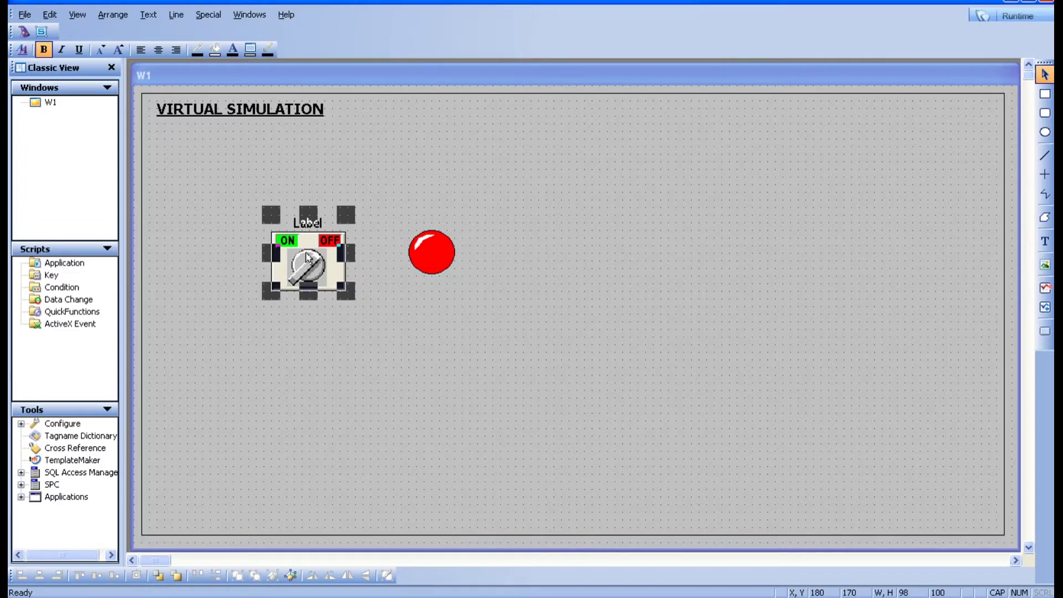
left_click(375, 368)
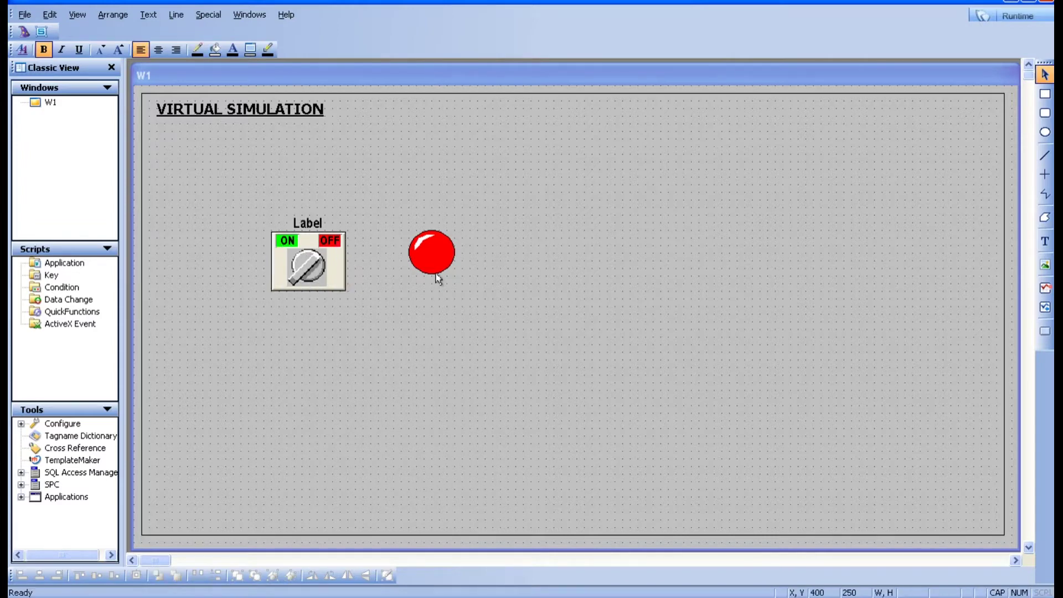
Set the circular light's expression to a new memory discrete tag L1, then switch to runtime
double_click(430, 256)
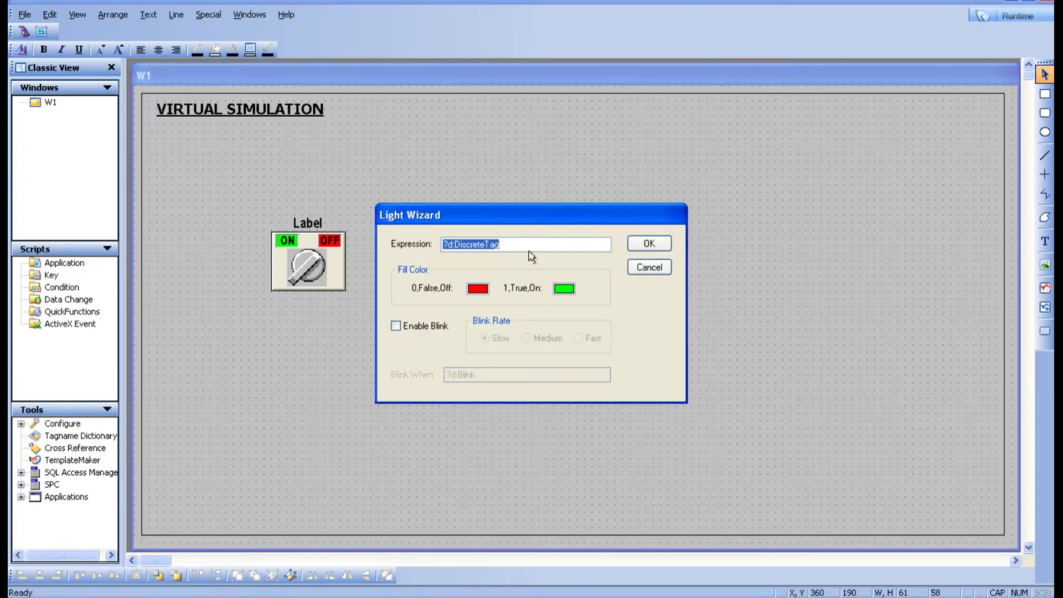
type("L1")
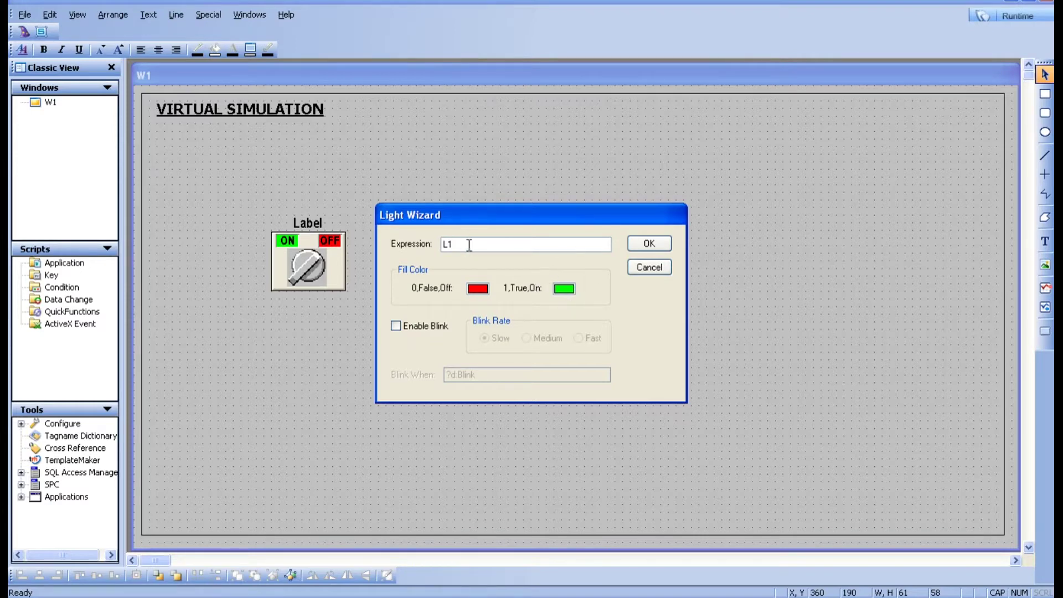
left_click(652, 245)
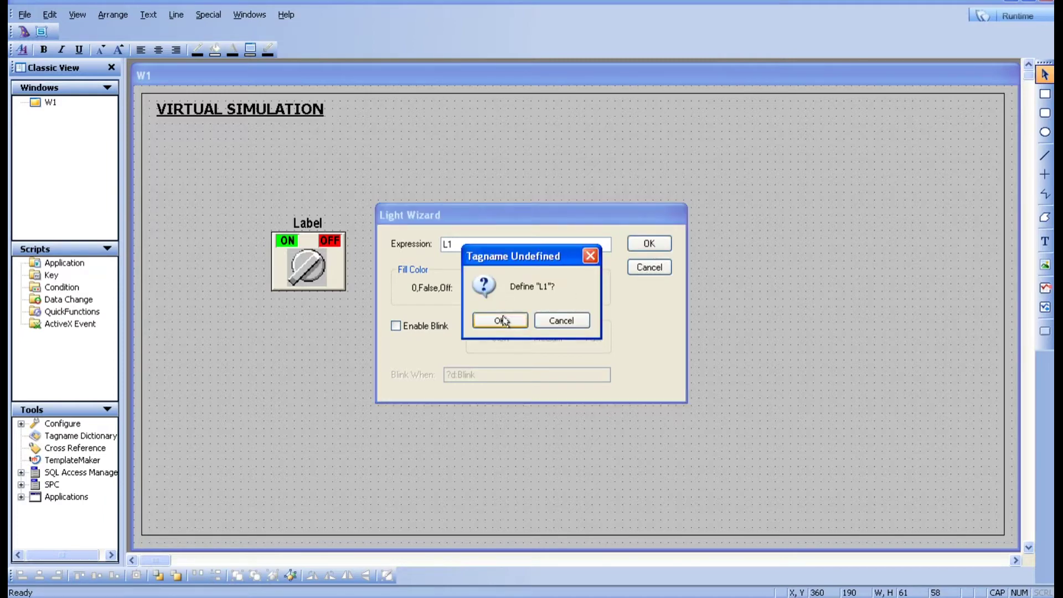
left_click(505, 321)
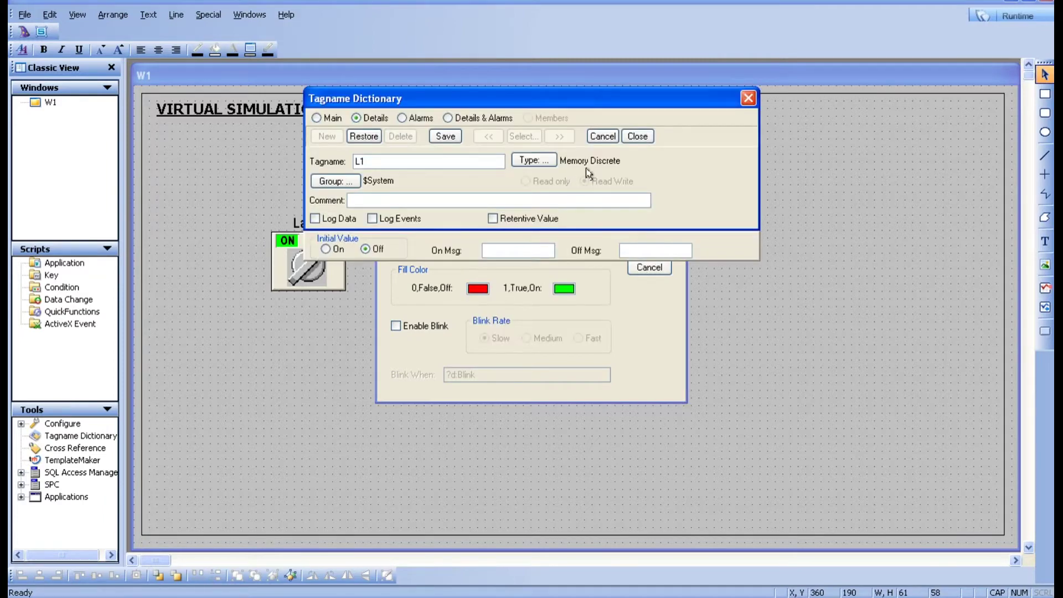
left_click(445, 137)
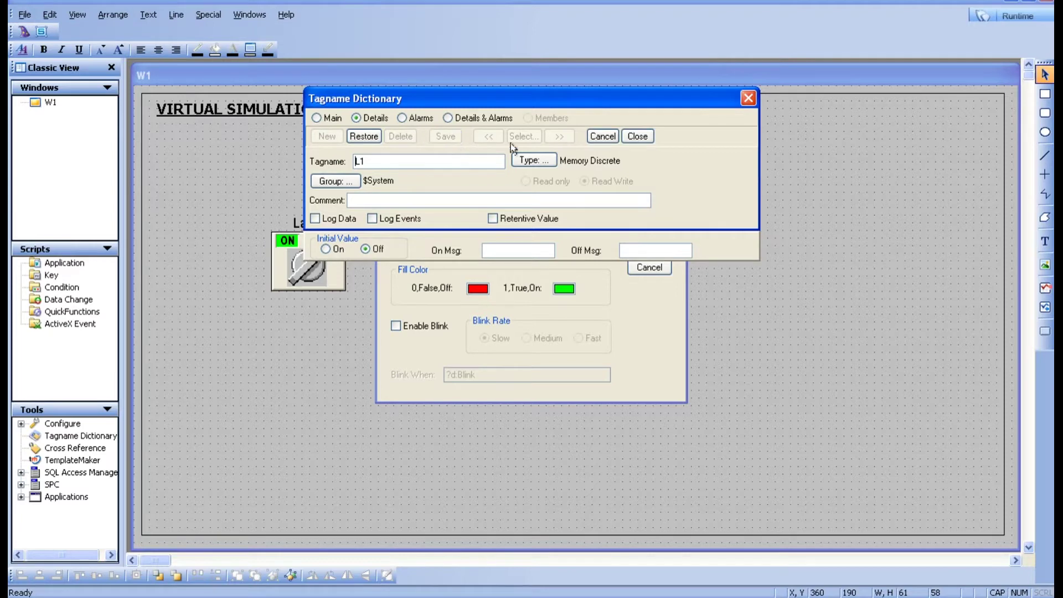
left_click(638, 137)
left_click(662, 398)
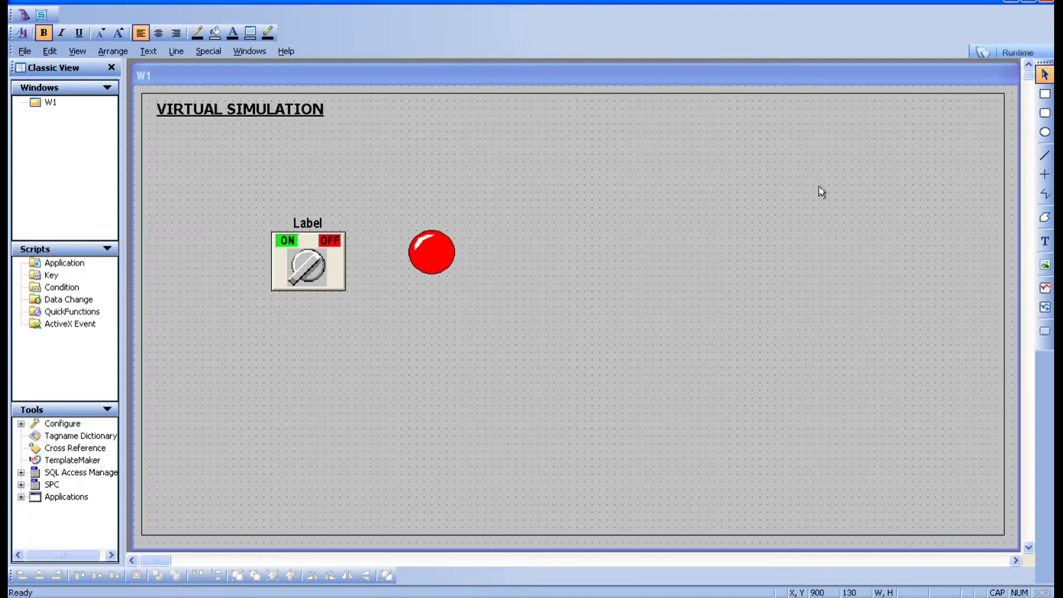
left_click(1001, 51)
left_click(1004, 53)
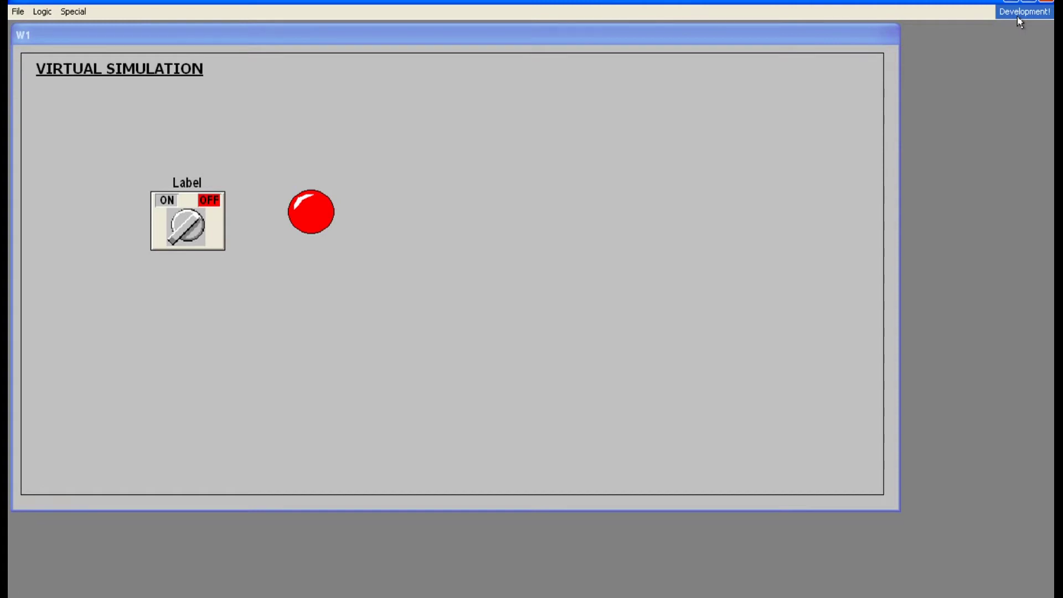
left_click(508, 288)
left_click(190, 231)
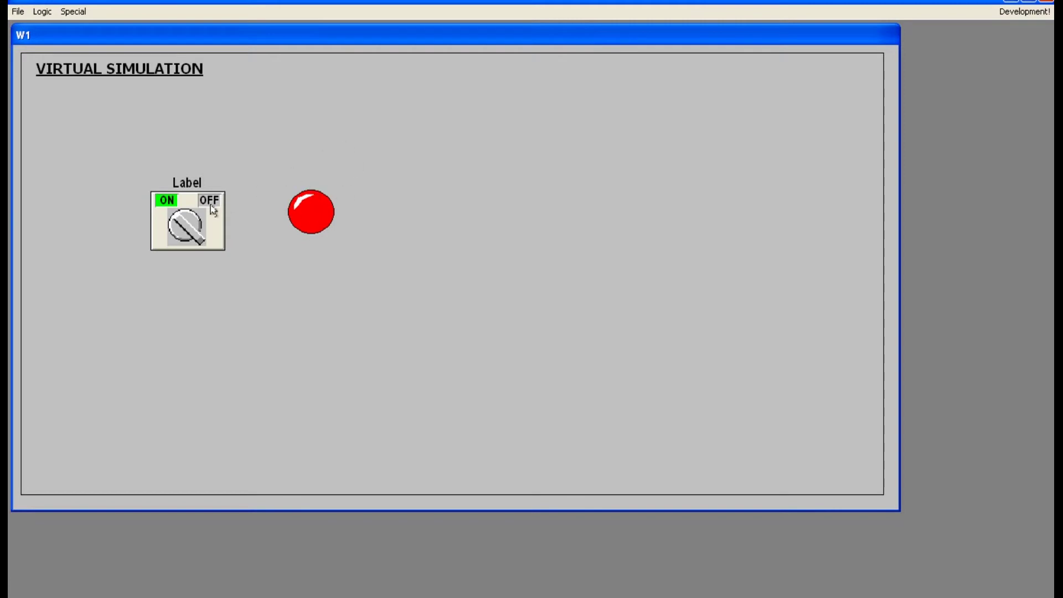
left_click(195, 223)
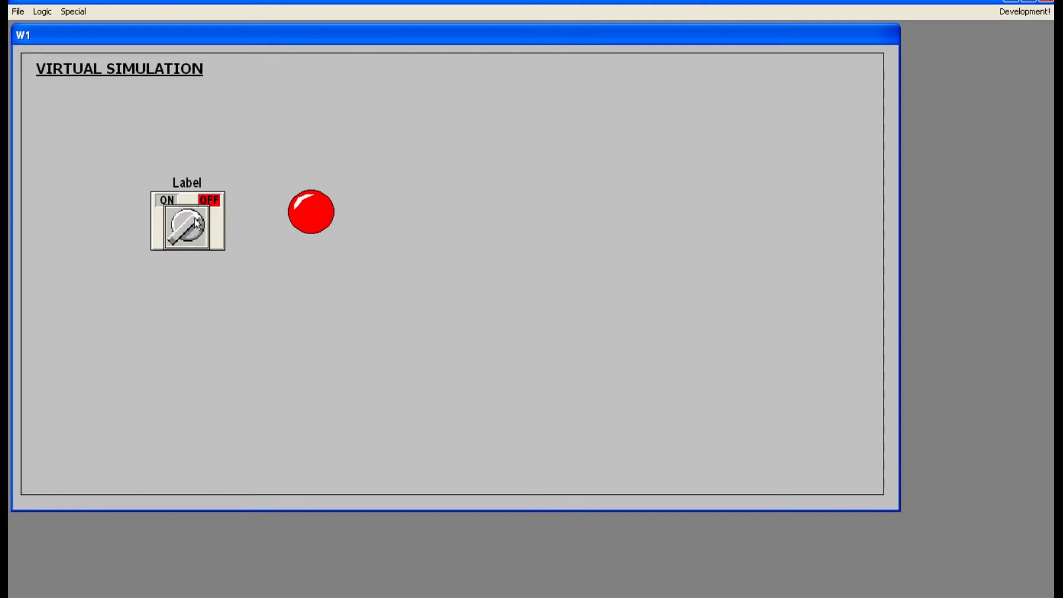
left_click(195, 223)
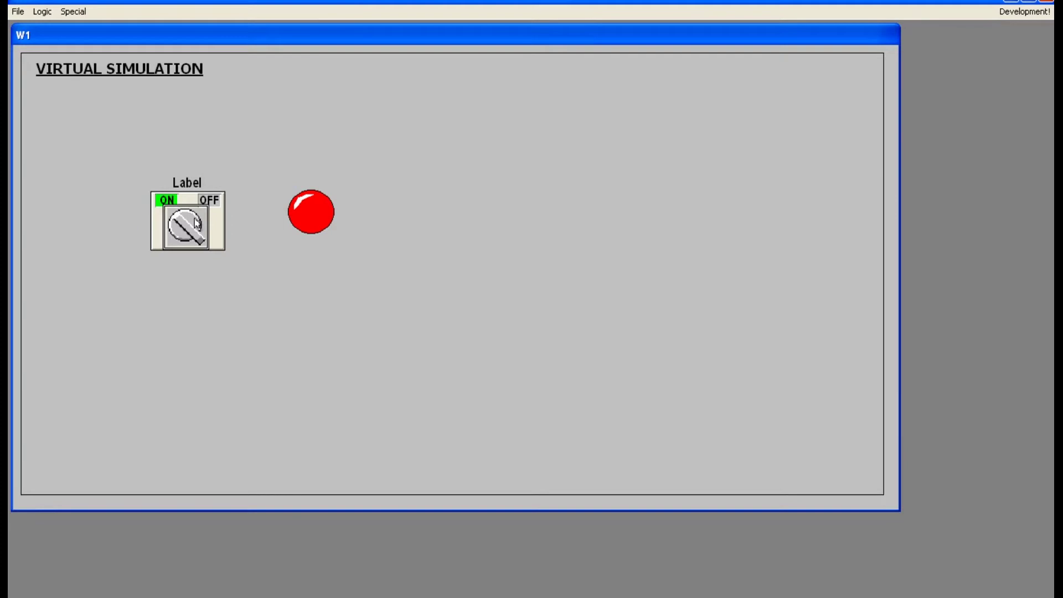
left_click(195, 223)
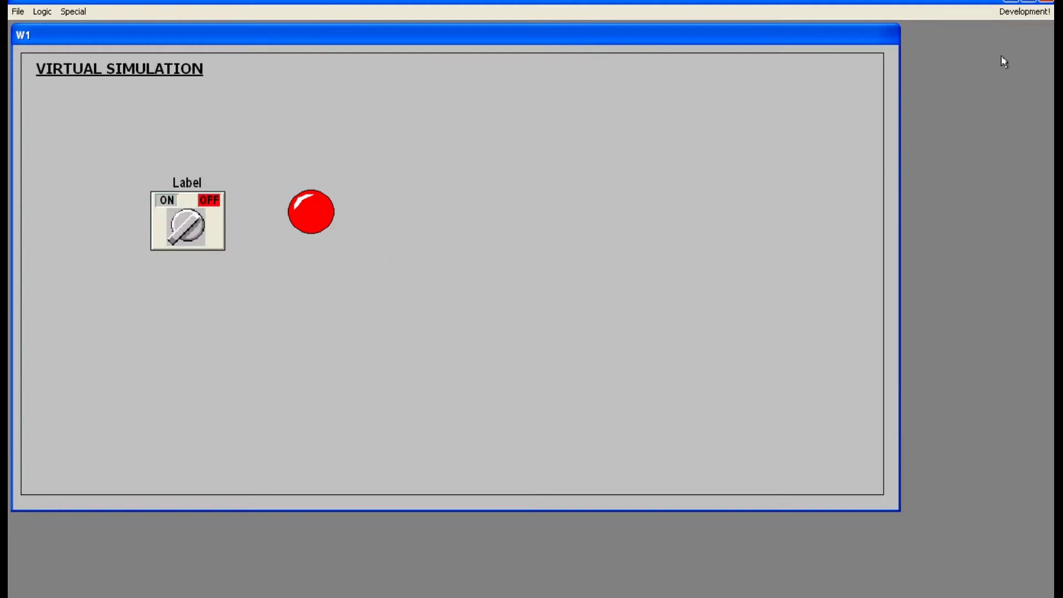
left_click(1025, 12)
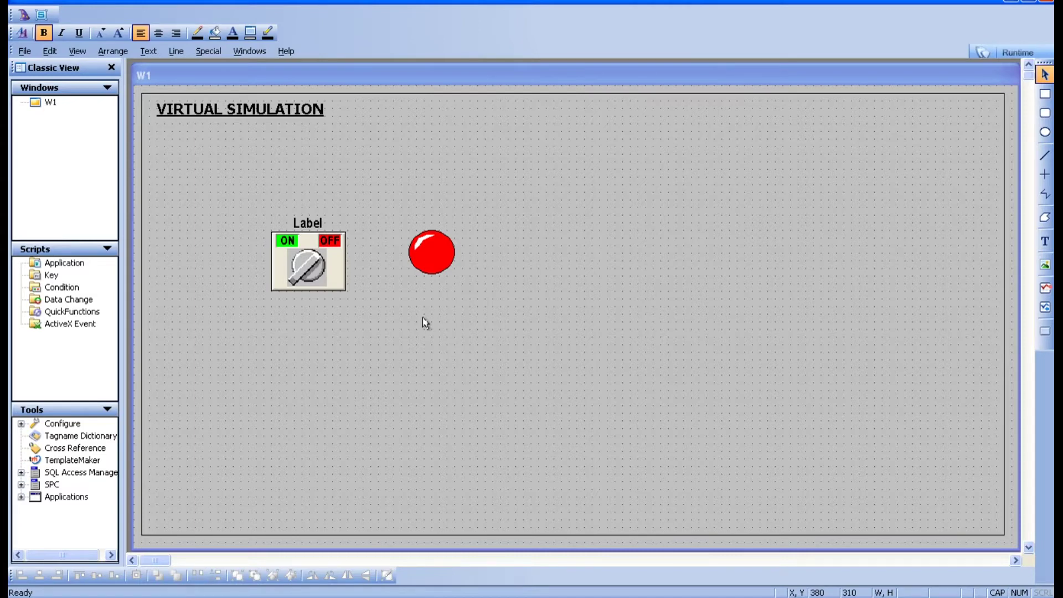
double_click(294, 280)
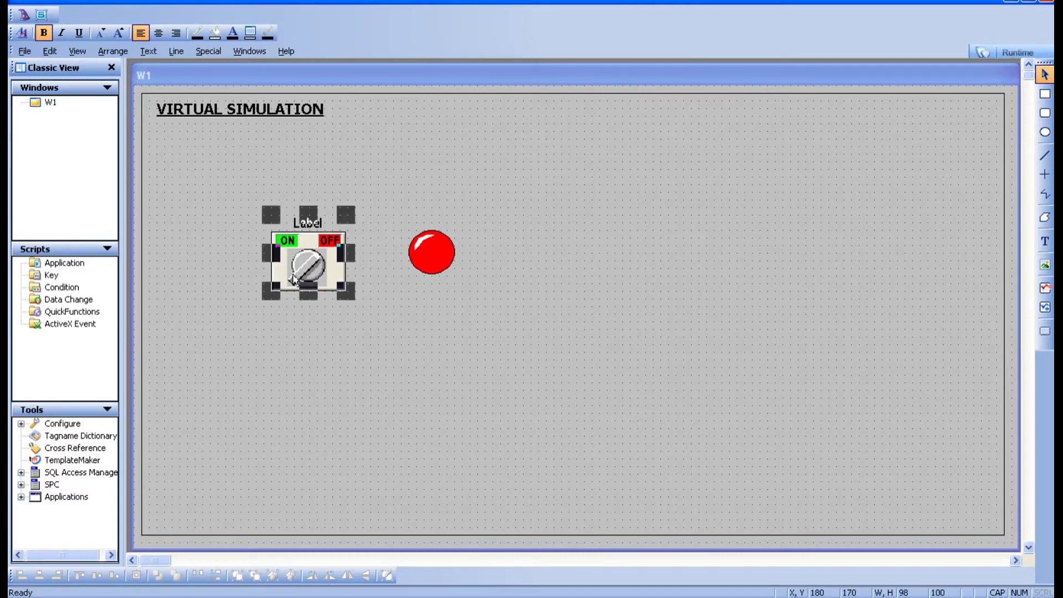
type("SW1")
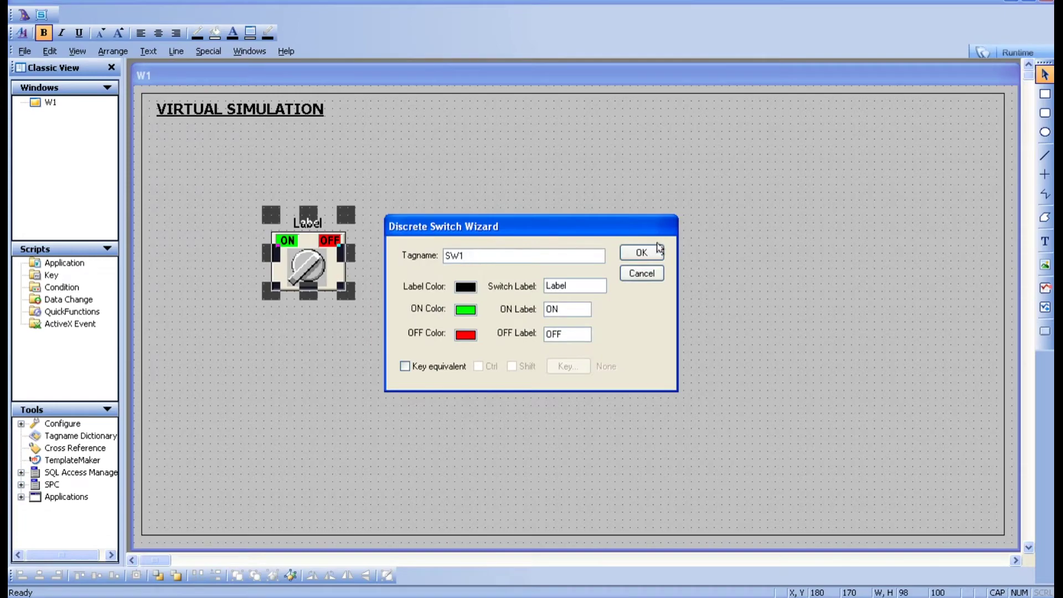
left_click(643, 252)
left_click(432, 270)
double_click(431, 269)
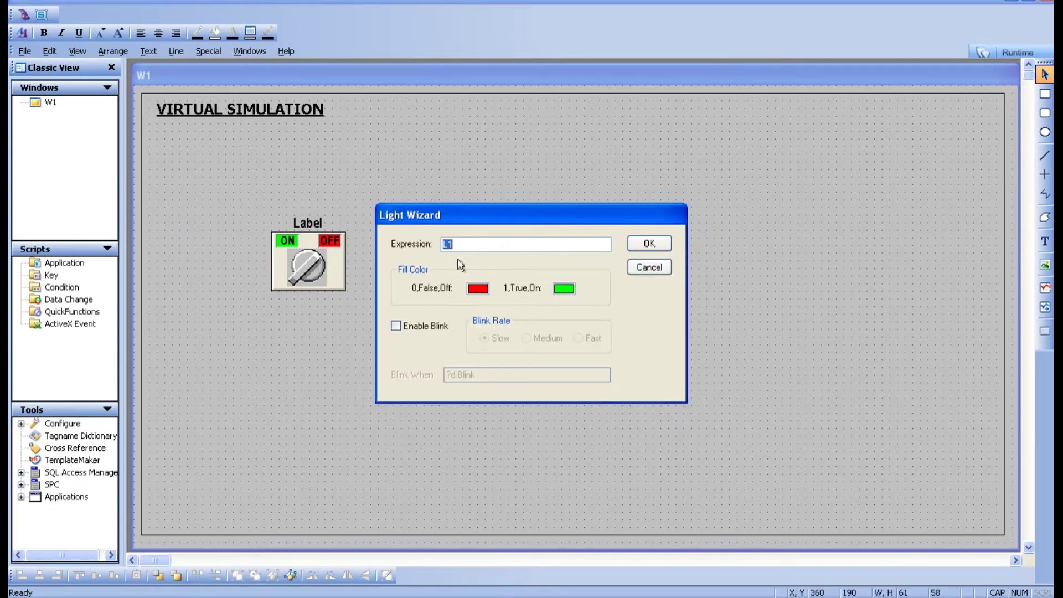
type("L1")
left_click(655, 238)
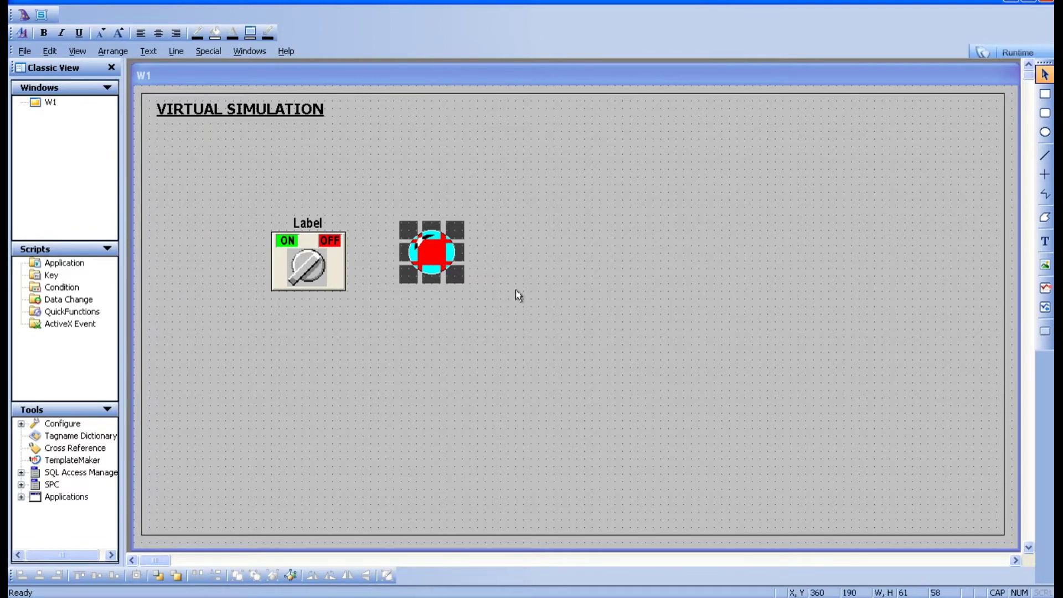
left_click(488, 312)
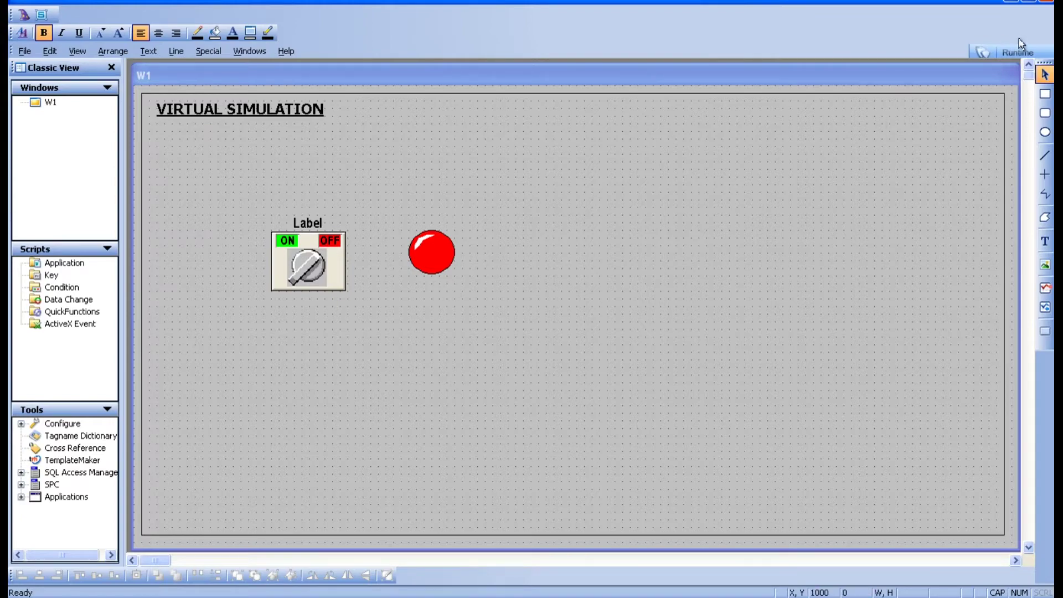
Run W1, toggle the knob switch ON/OFF several times, and return to development
left_click(1018, 53)
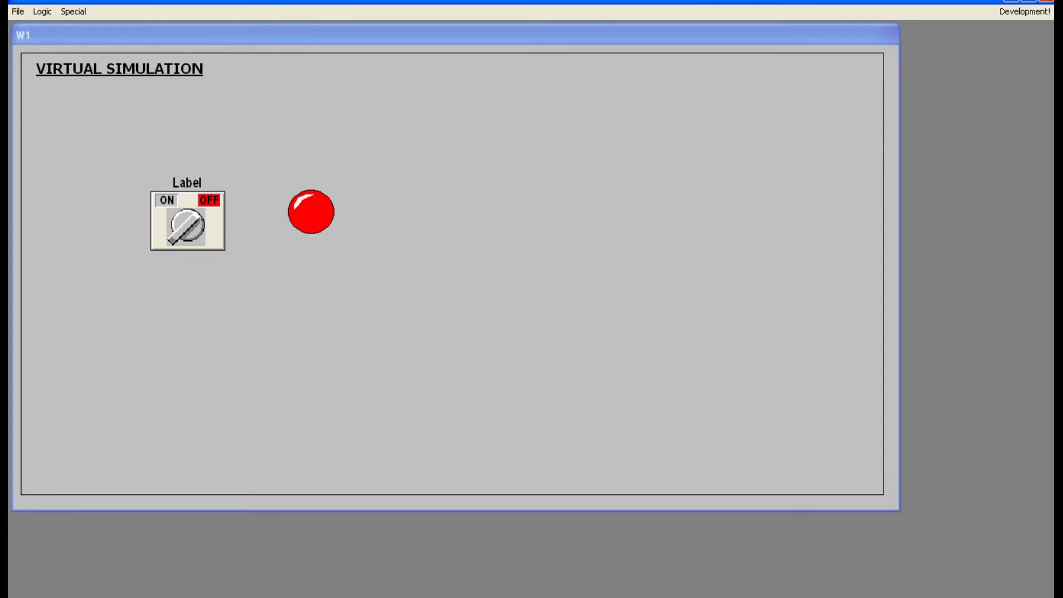
left_click(180, 231)
left_click(180, 231)
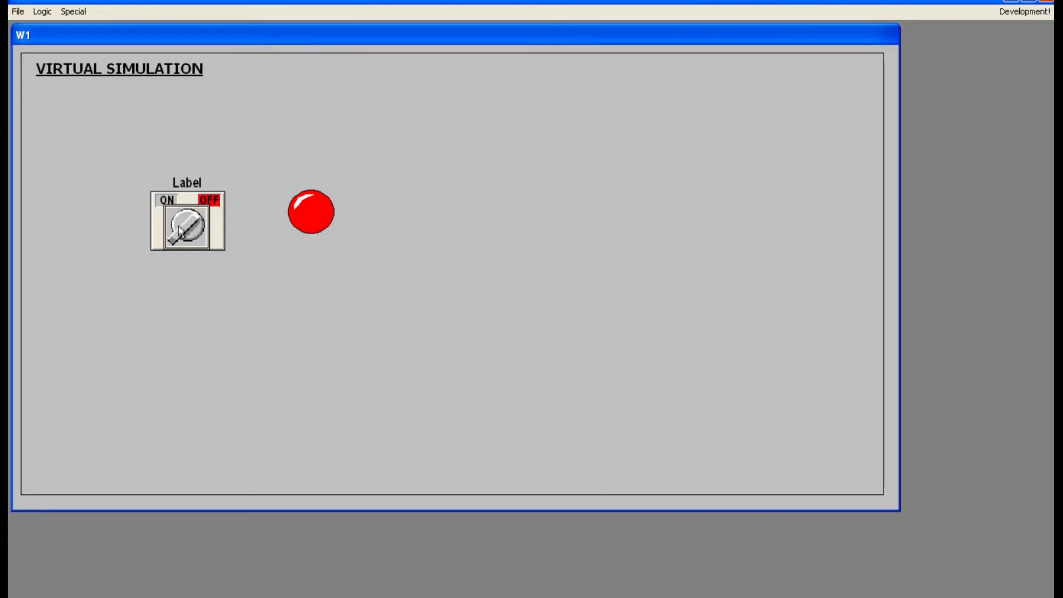
left_click(180, 231)
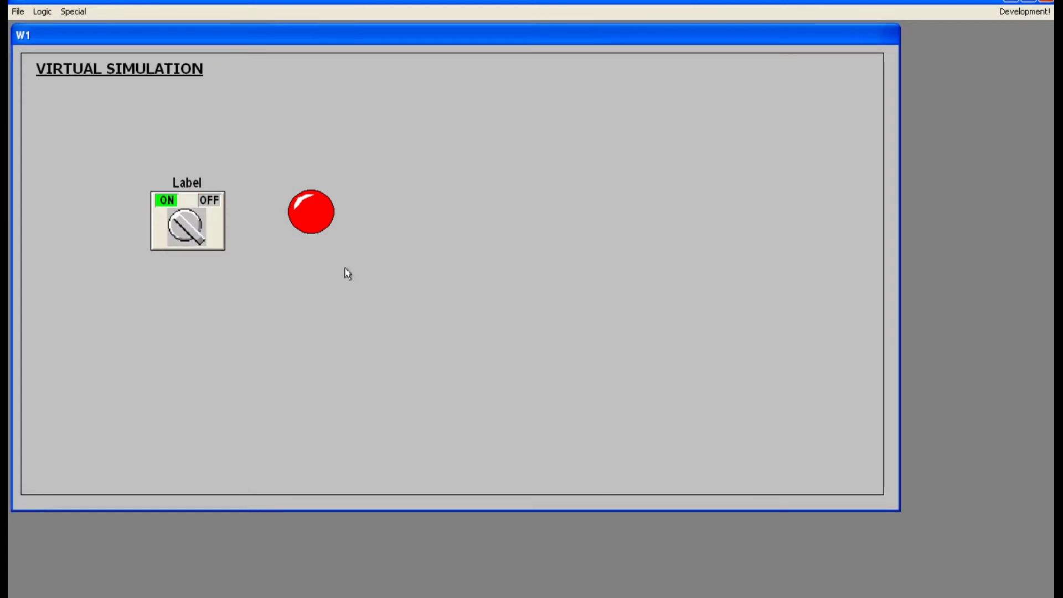
left_click(199, 232)
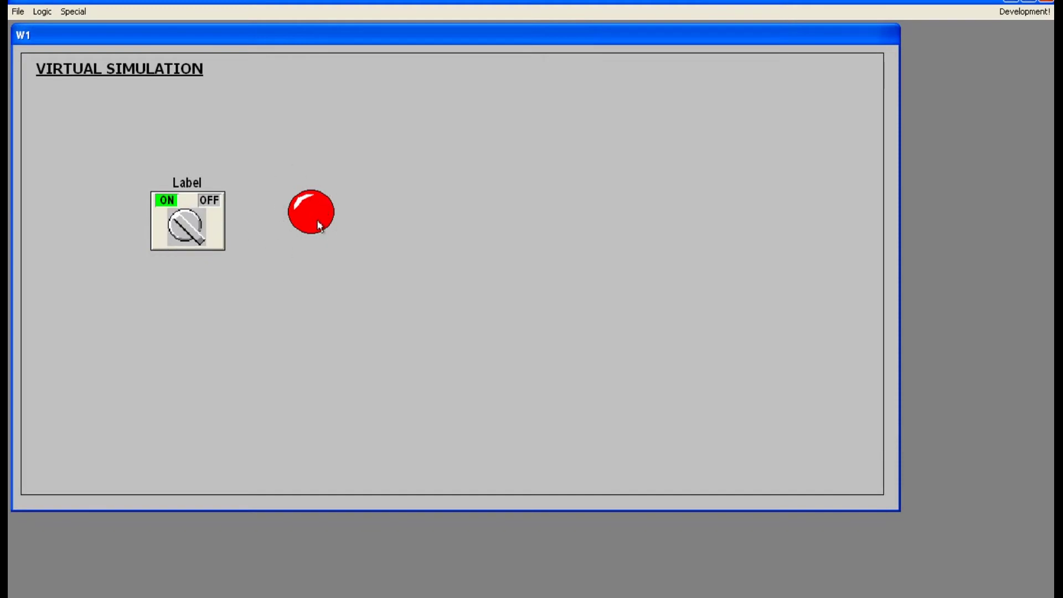
left_click(178, 239)
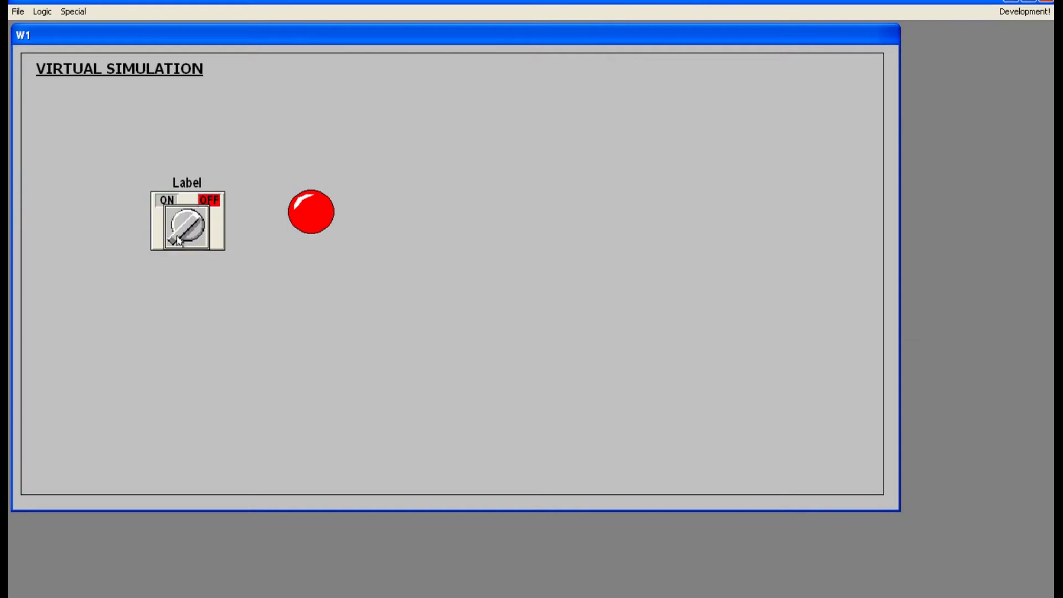
left_click(1025, 11)
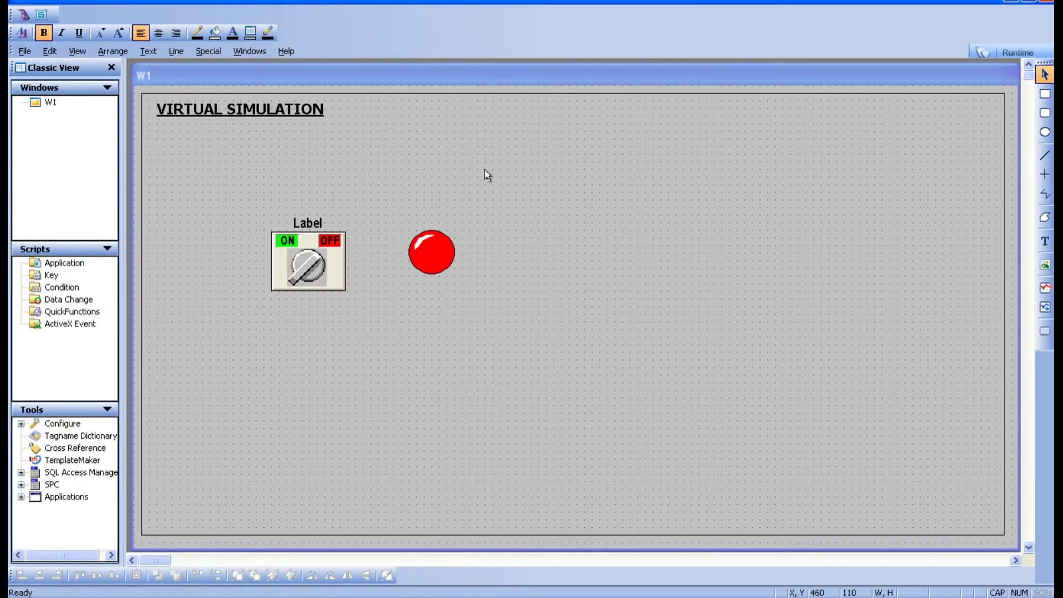
Change the circular light's expression from L1 to SW1 in the Light Wizard
double_click(428, 252)
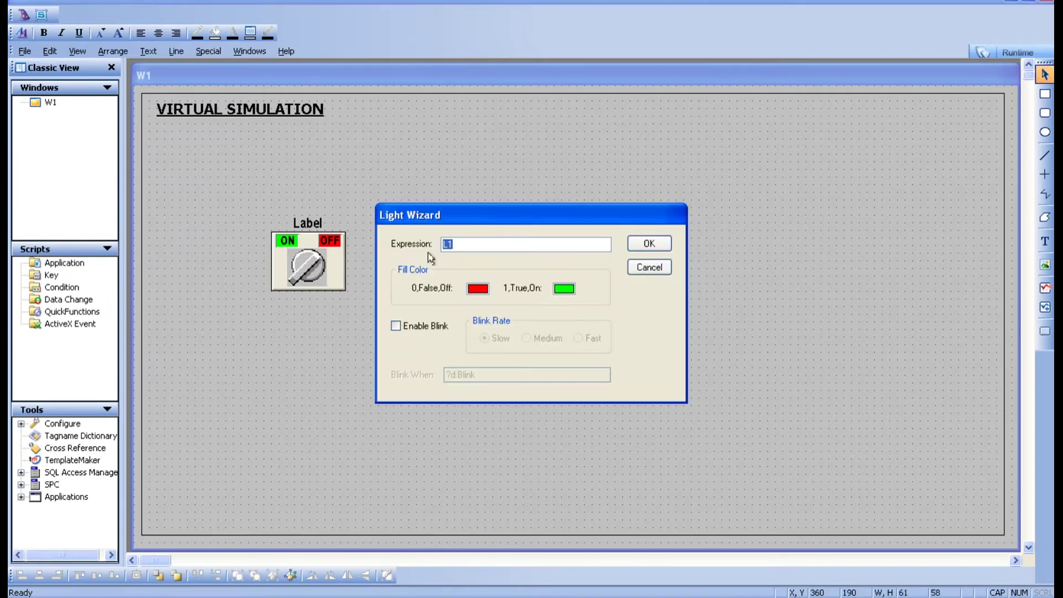
type("SW1")
left_click(661, 245)
Run W1 and toggle the knob switch to confirm green ON, red OFF, then return
left_click(1017, 52)
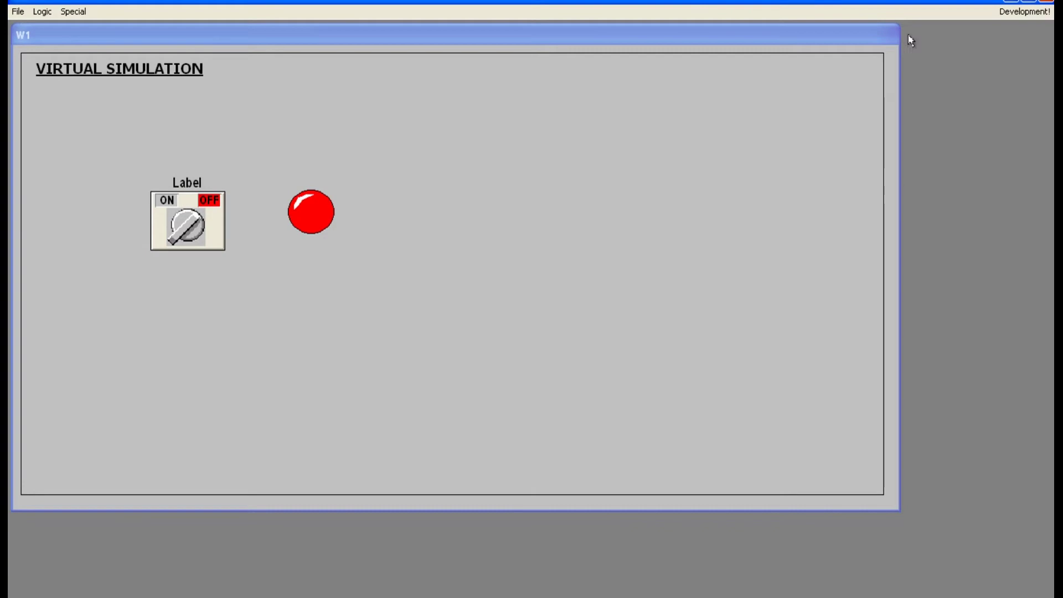
left_click(185, 227)
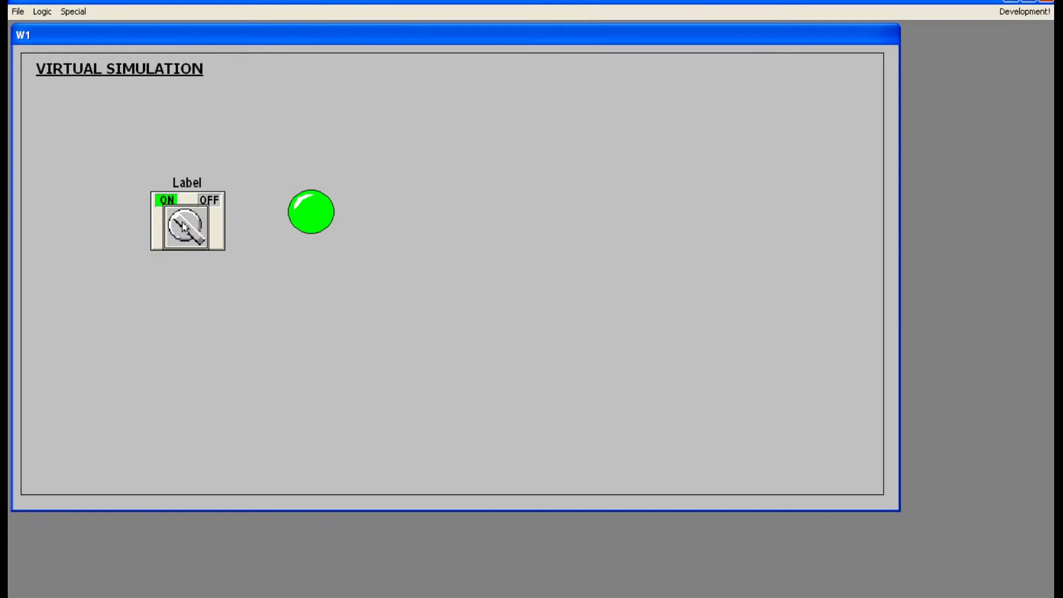
left_click(185, 227)
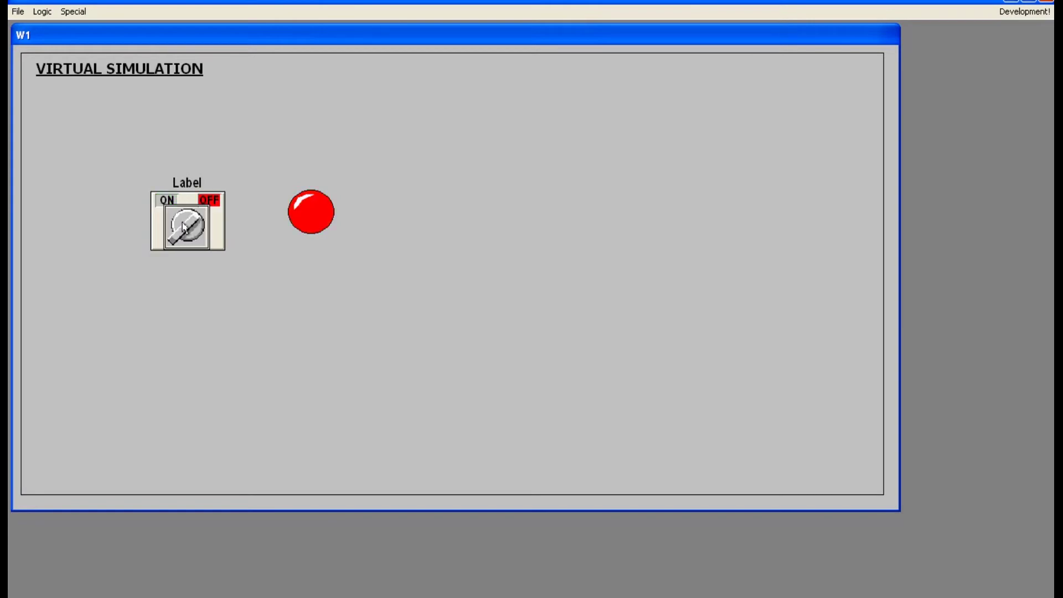
left_click(184, 227)
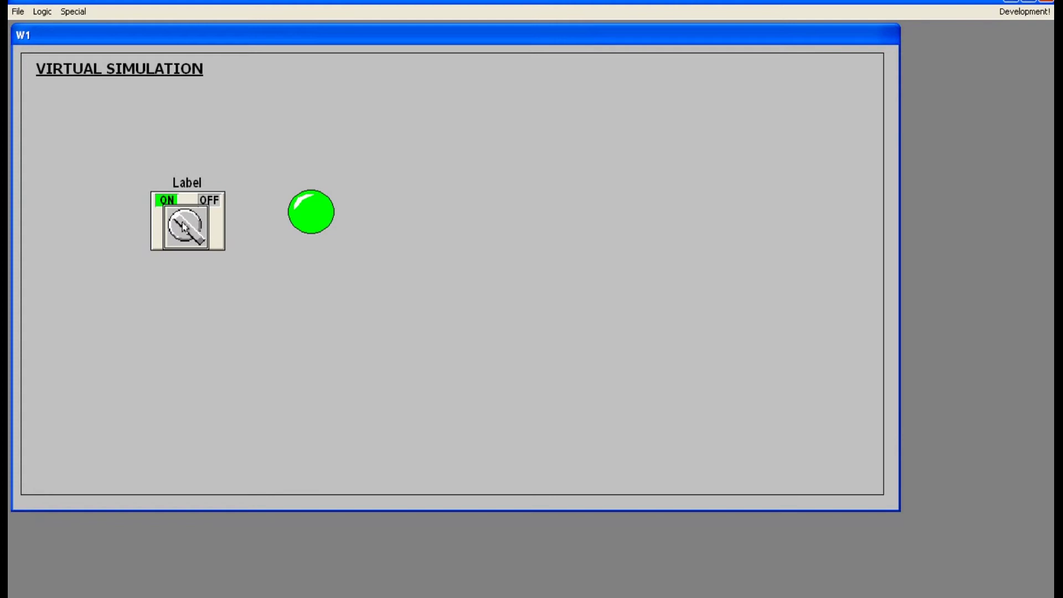
left_click(184, 227)
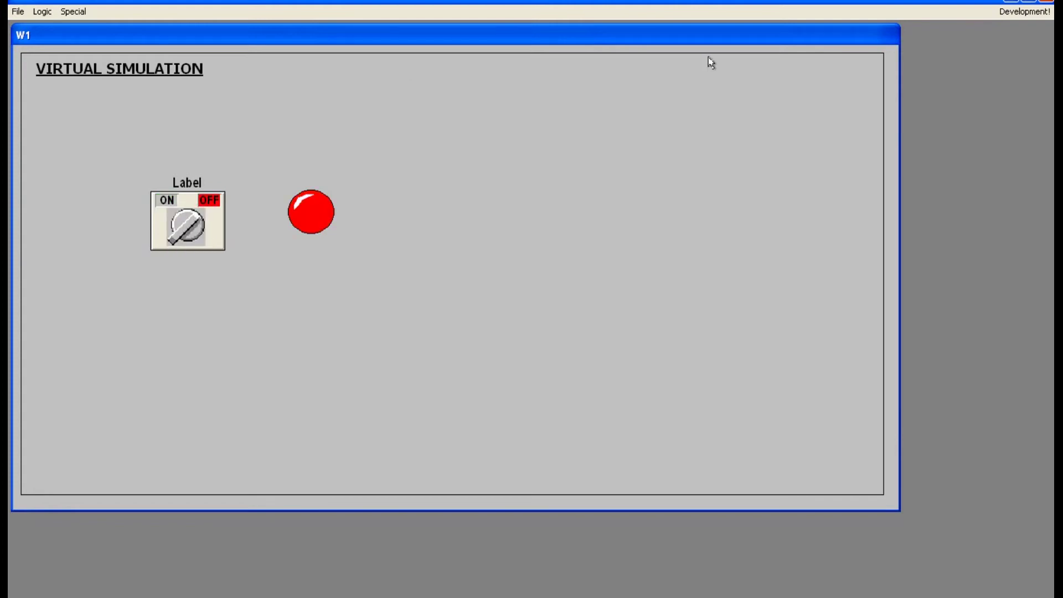
left_click(1024, 13)
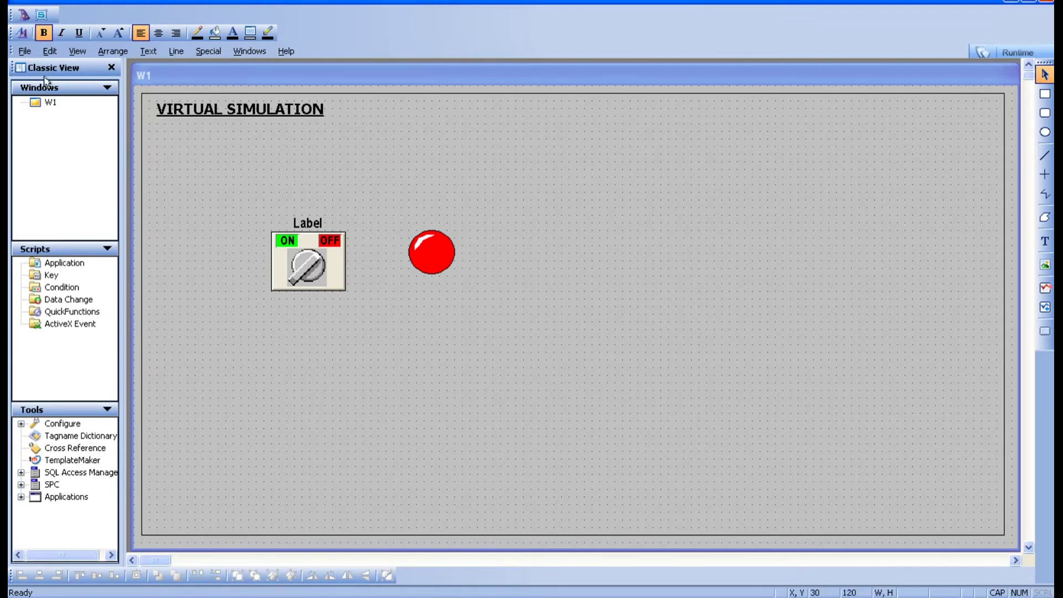
Place a Fixture Switch wizard below the knob switch and enlarge it
left_click(23, 15)
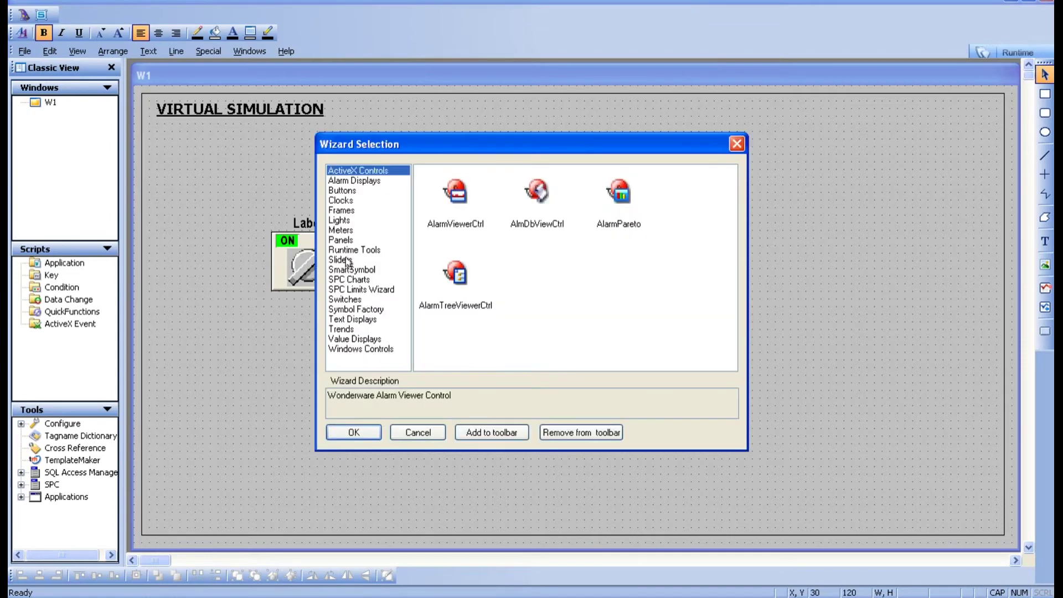
left_click(346, 299)
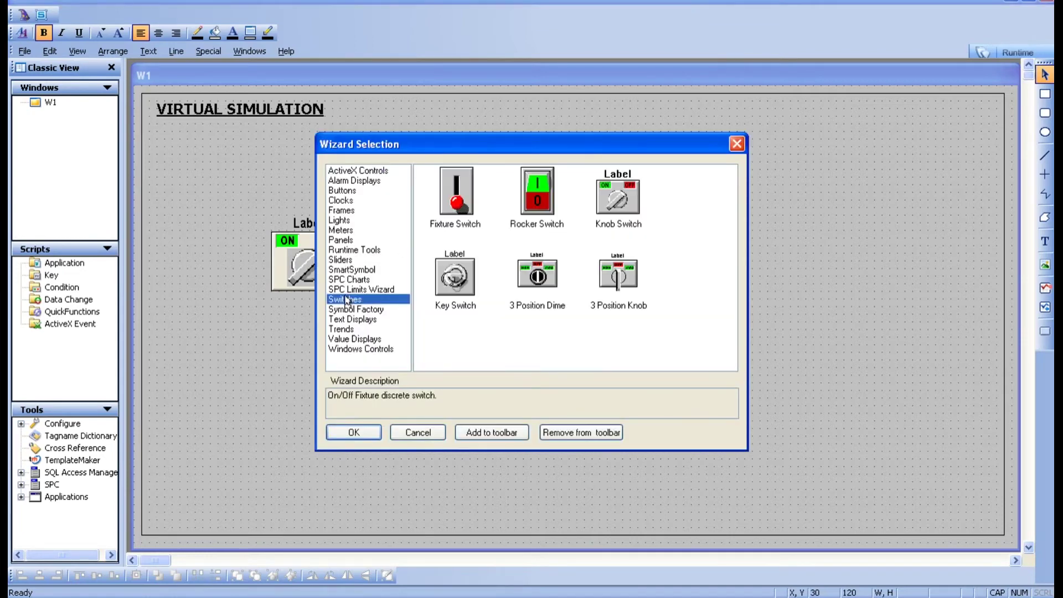
left_click(462, 221)
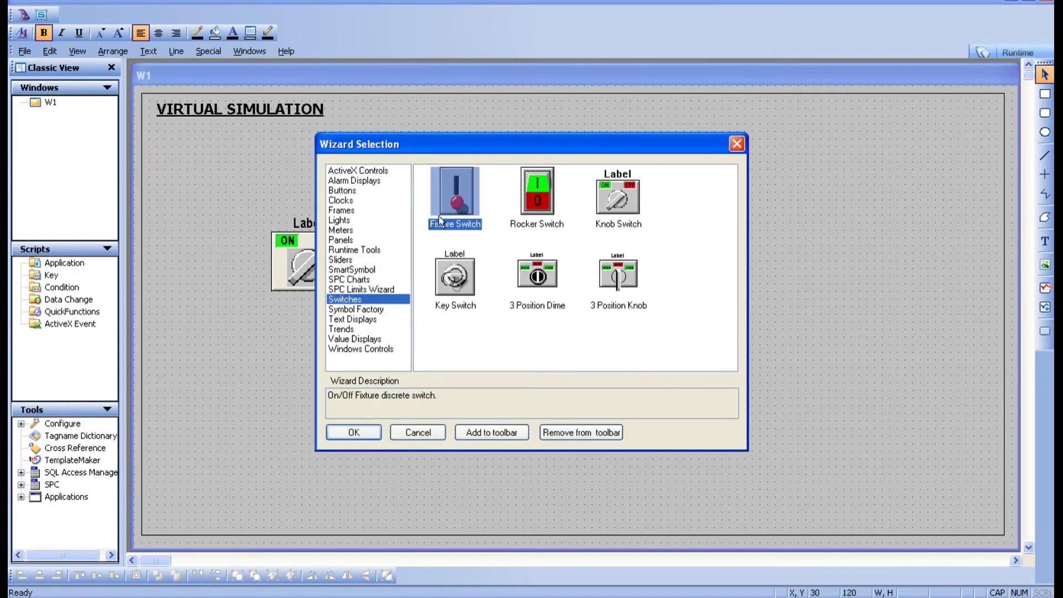
left_click(355, 435)
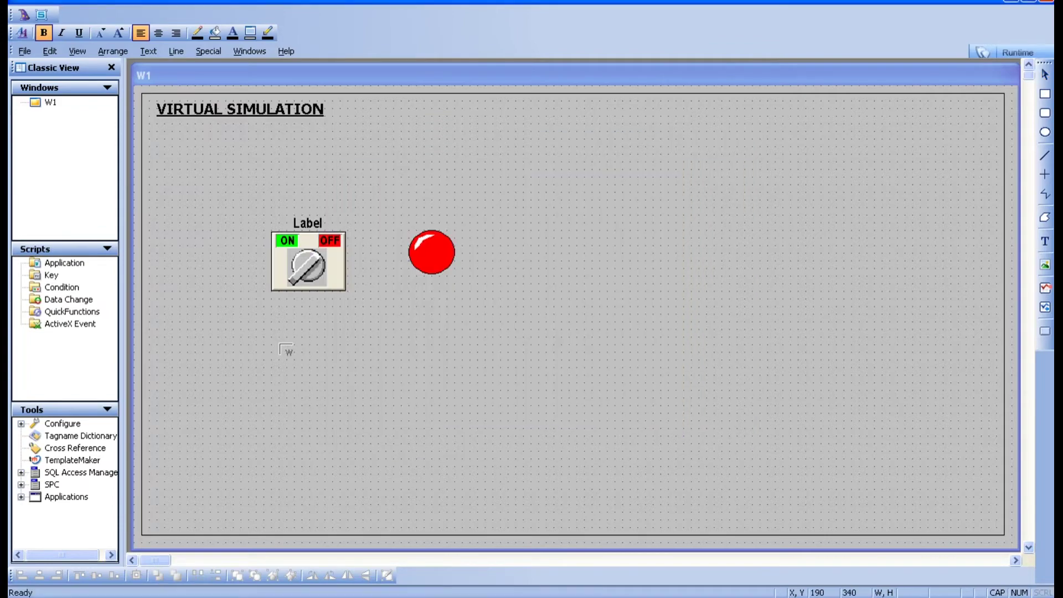
left_click(279, 346)
left_click(515, 446)
left_click(309, 388)
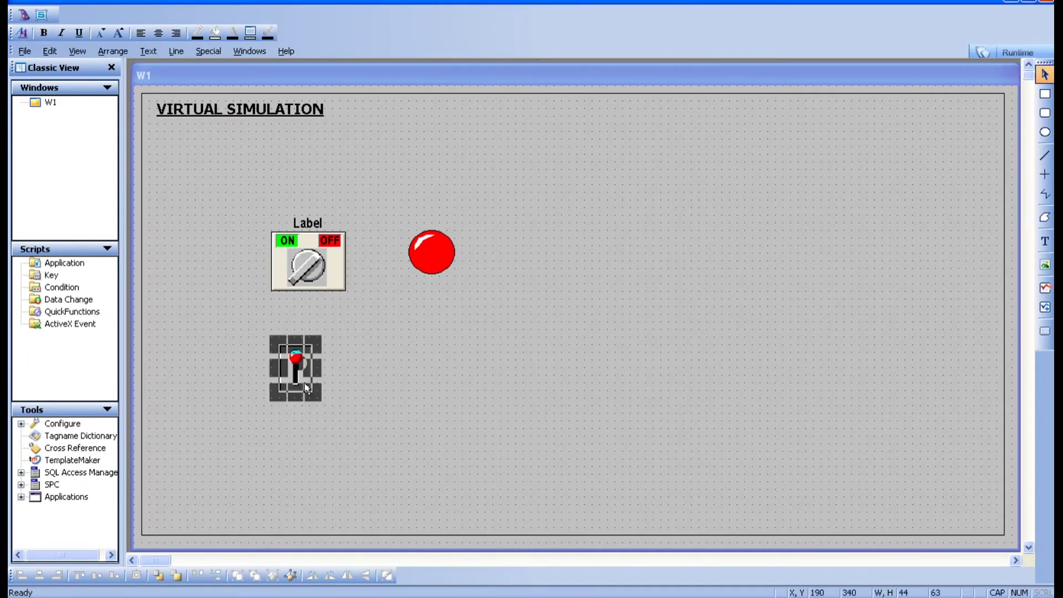
left_click_drag(315, 397, 339, 431)
left_click(423, 422)
Place a Light Panel wizard below the circular light
left_click(24, 14)
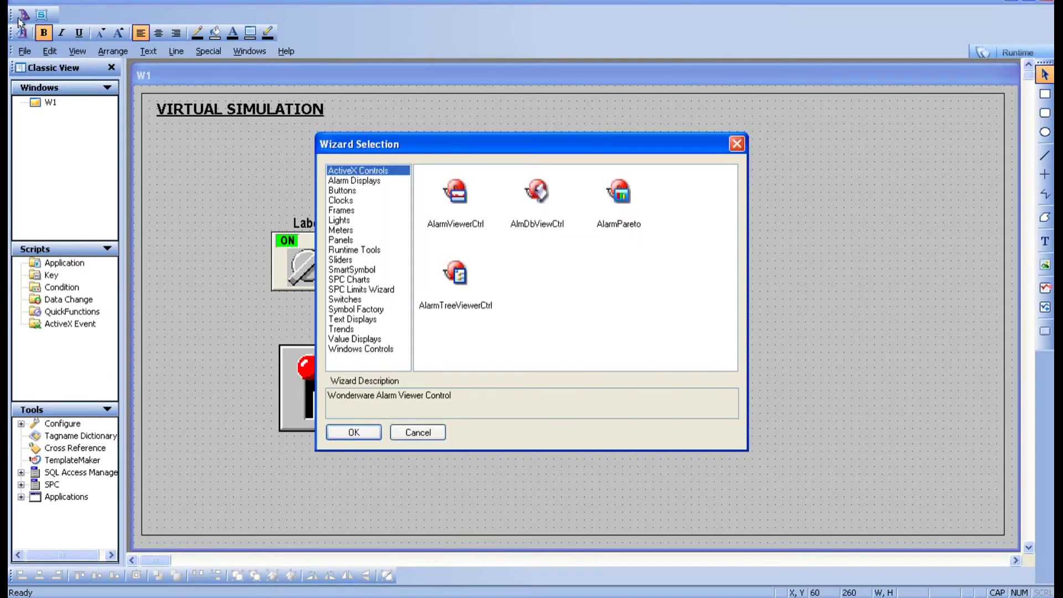
left_click(342, 220)
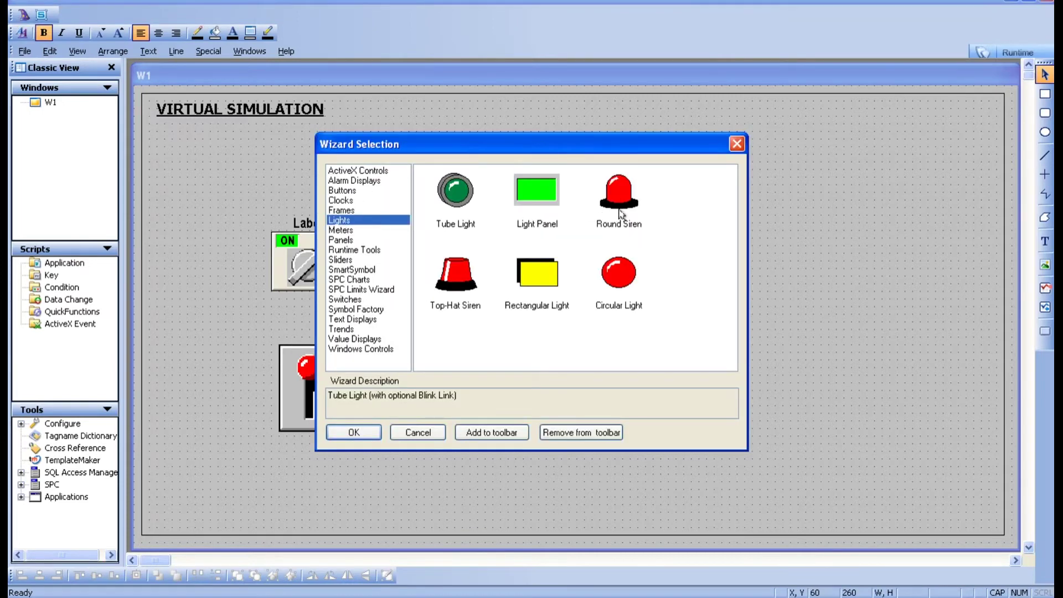
left_click(537, 207)
left_click(353, 433)
left_click(411, 362)
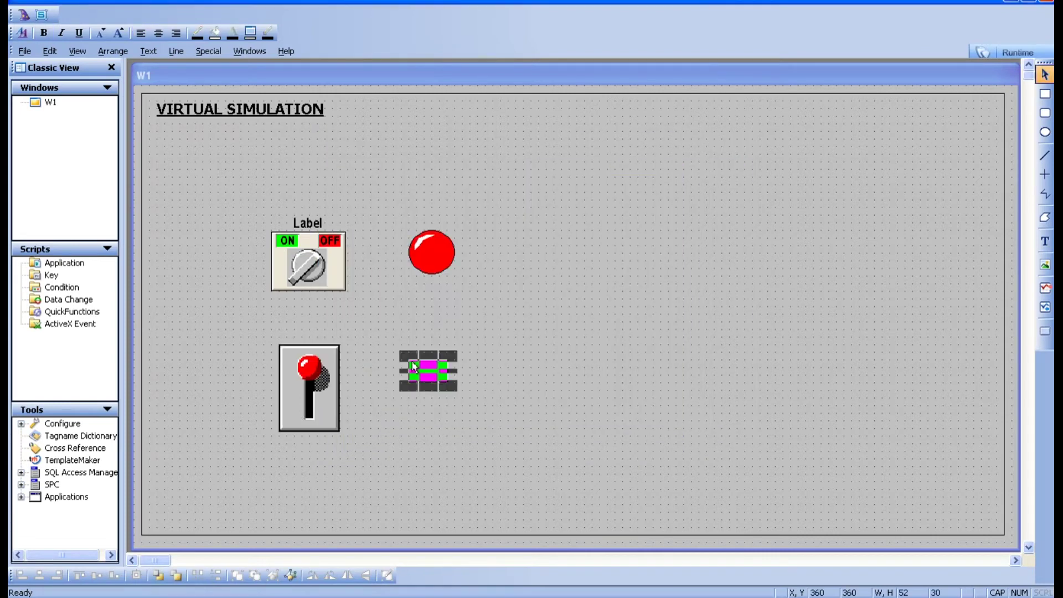
left_click(442, 379)
Enlarge the light panel and set its expression to L1
left_click_drag(448, 387, 467, 397)
double_click(447, 393)
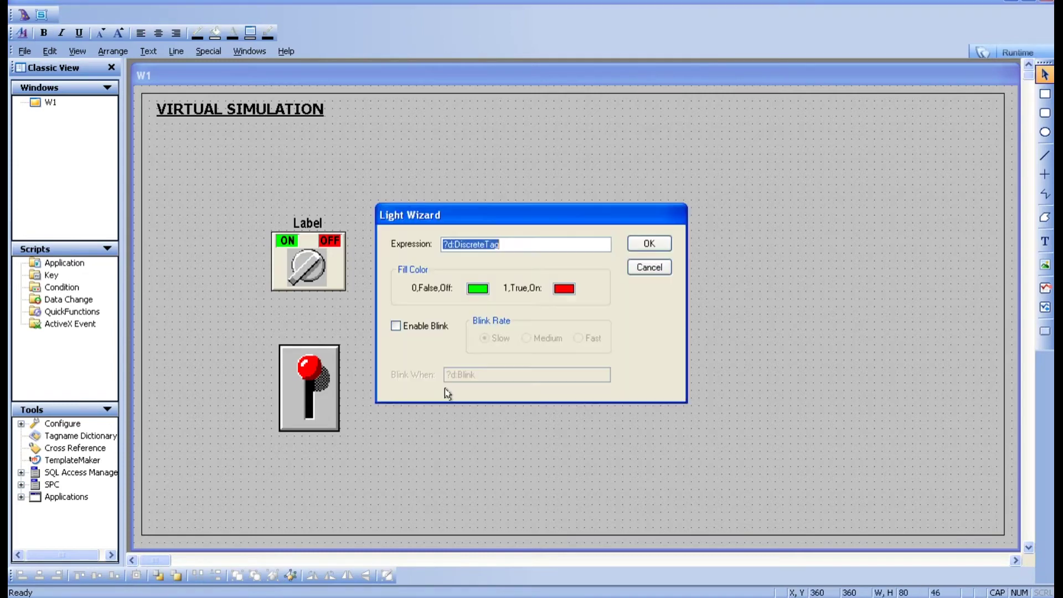
type("L1")
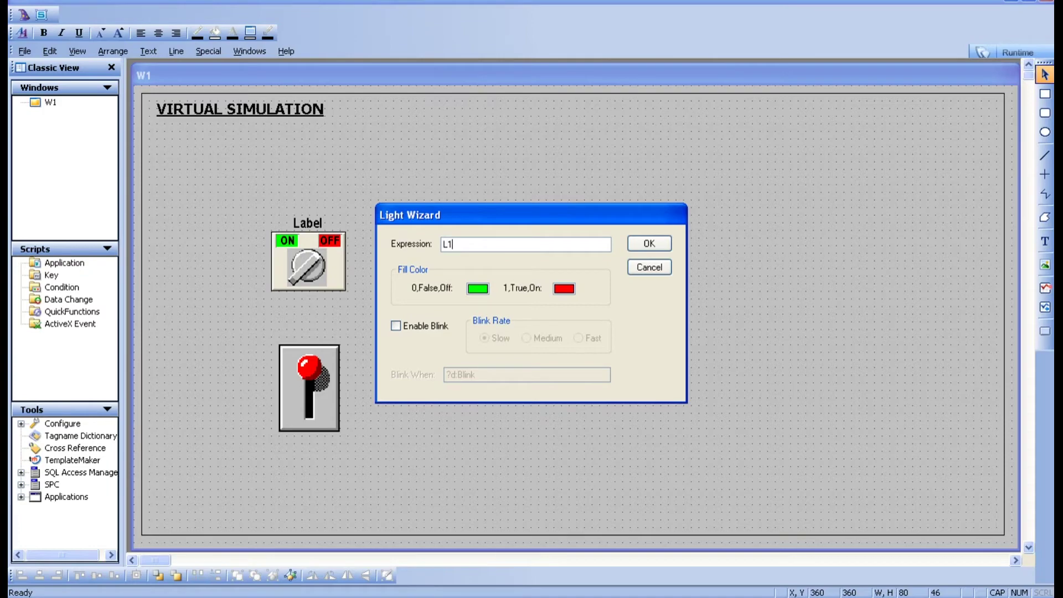
left_click(665, 244)
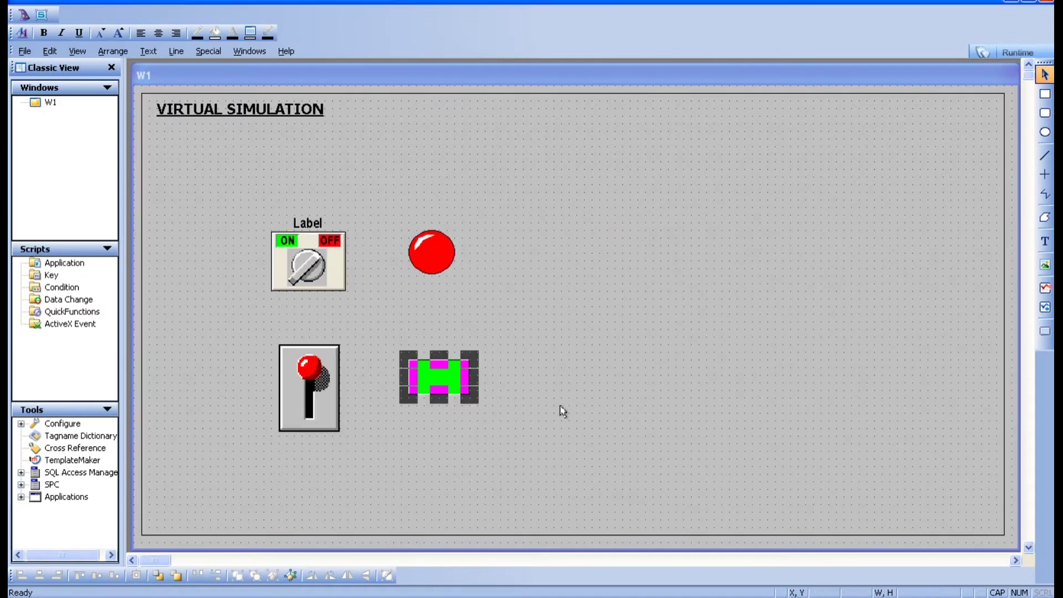
Set the fixture switch's tagname to L1
double_click(303, 405)
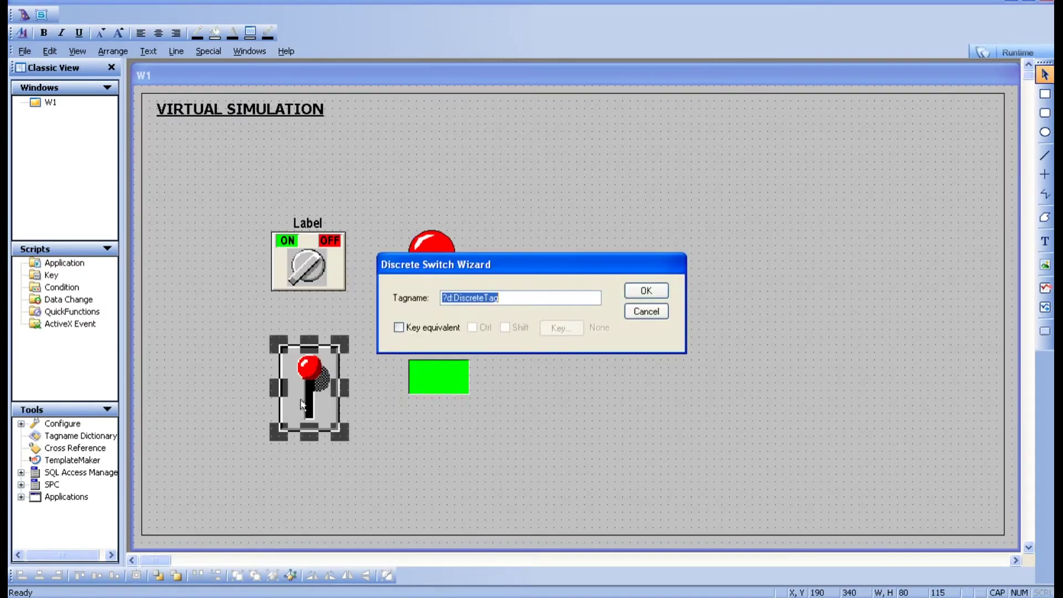
type("L1")
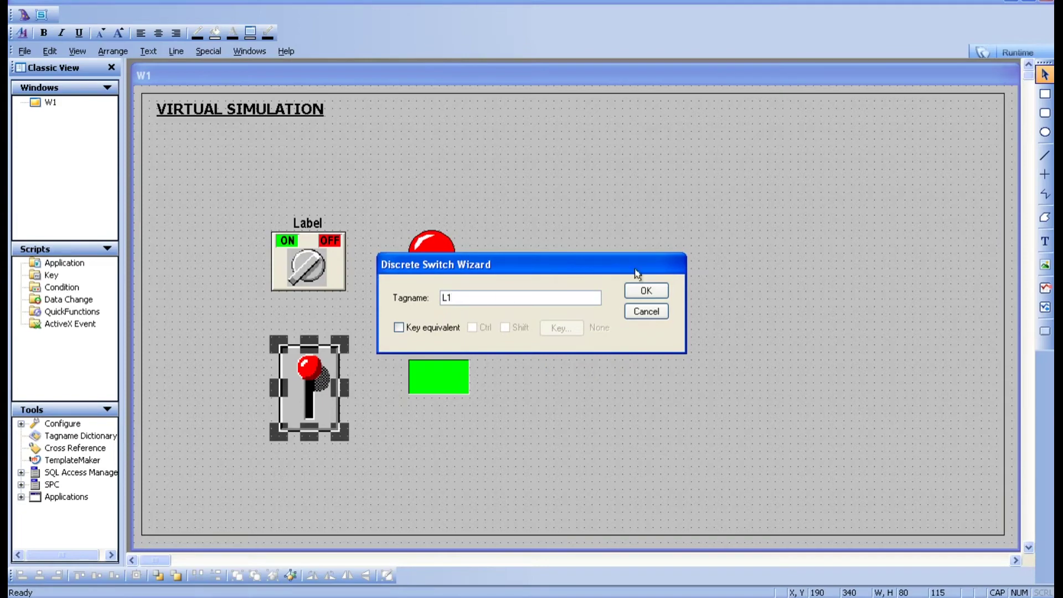
left_click(646, 291)
left_click(593, 387)
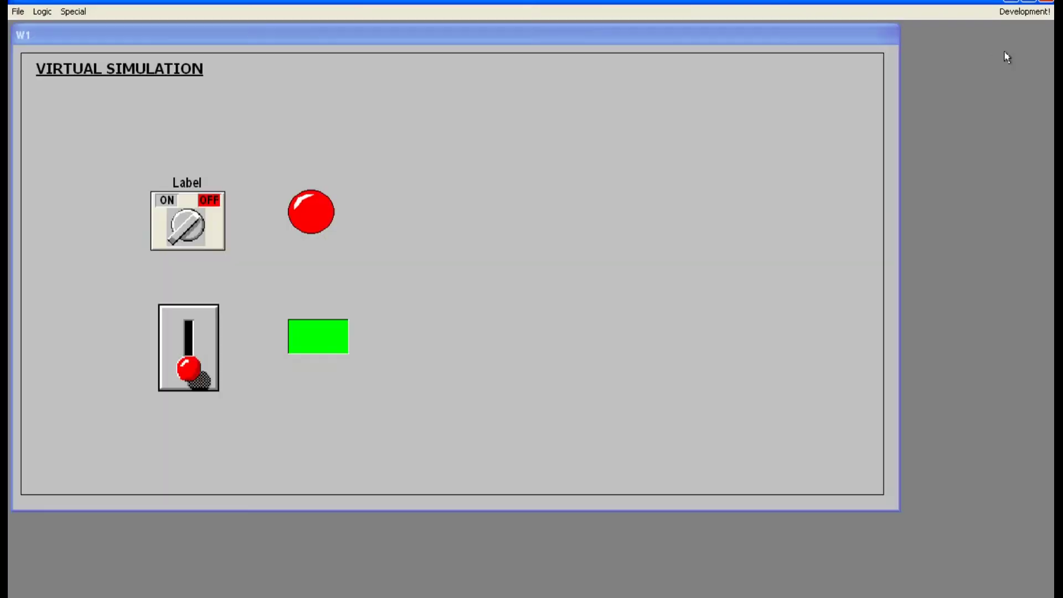
Test the fixture, selector and lever switches in WindowViewer to light the lamp and panel
left_click(190, 330)
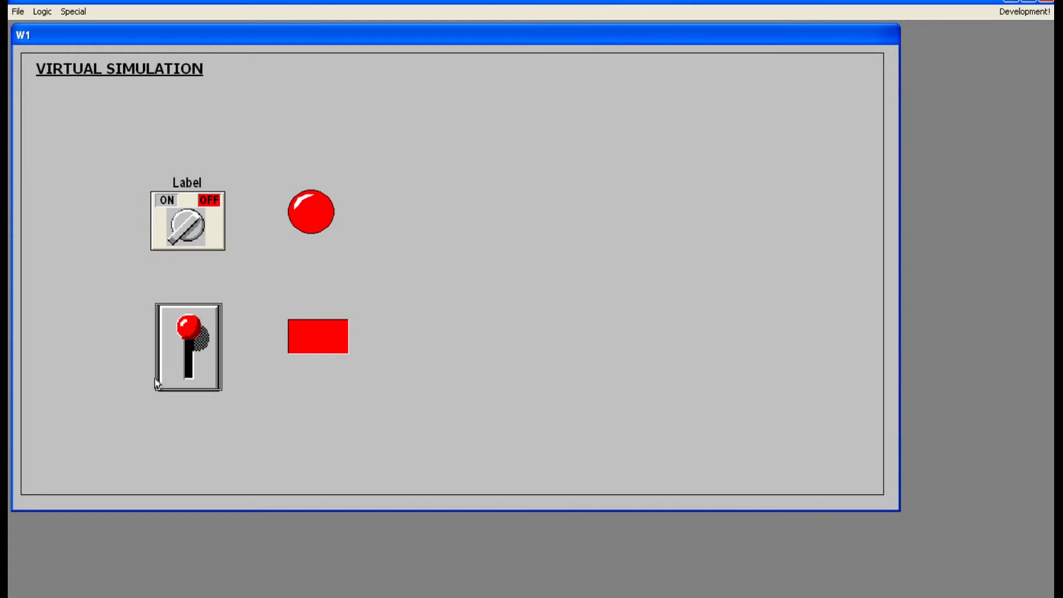
left_click(184, 372)
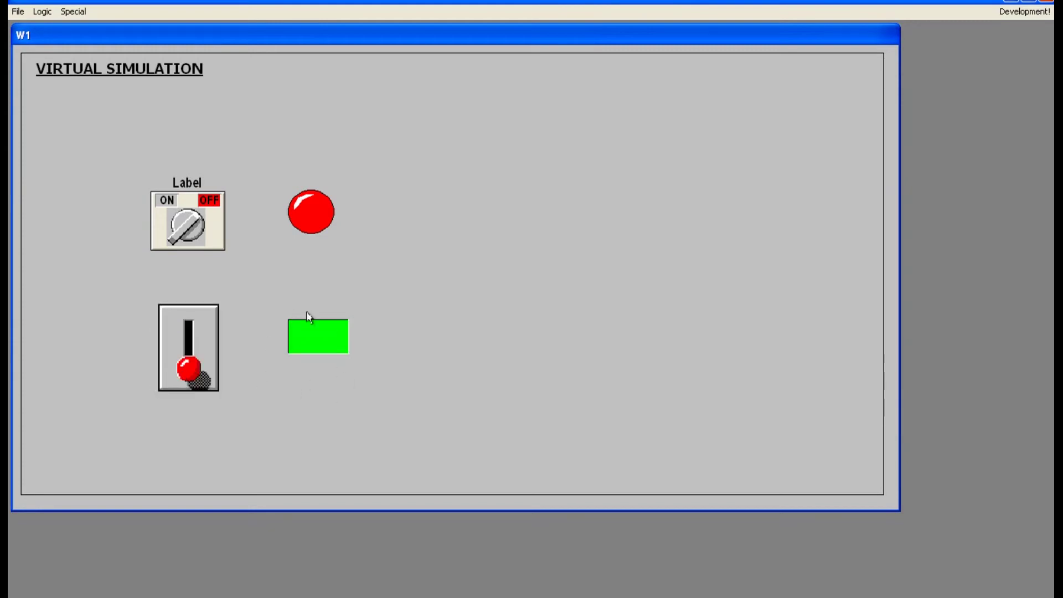
left_click(186, 226)
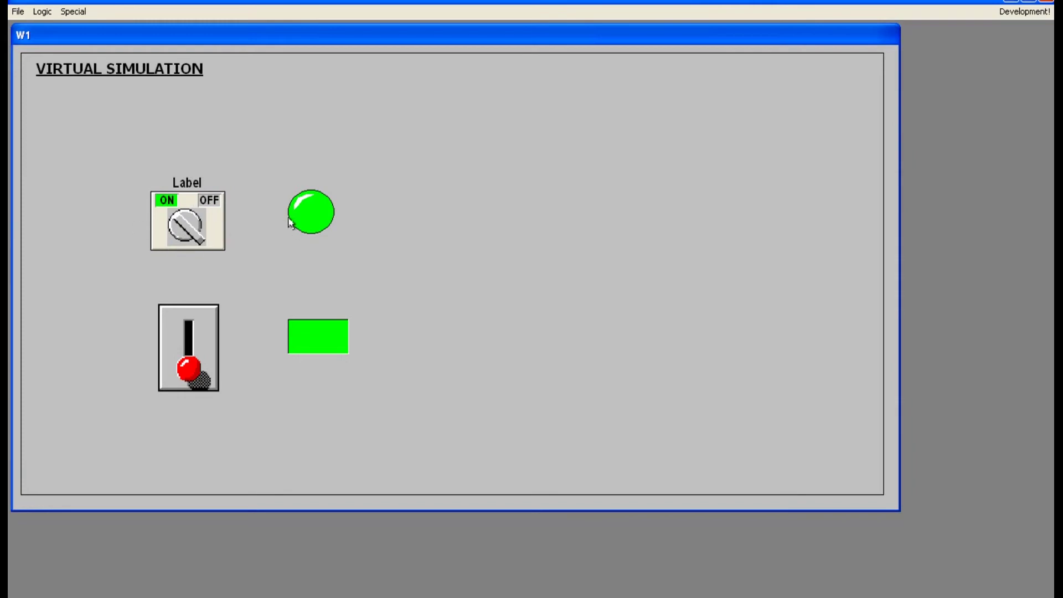
left_click(183, 347)
left_click(187, 353)
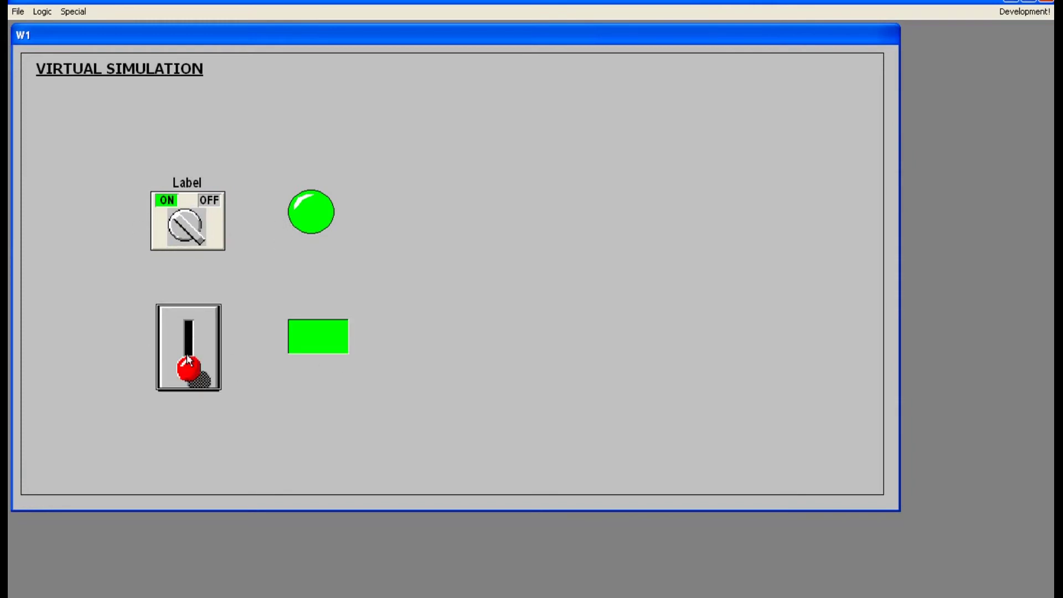
left_click(188, 344)
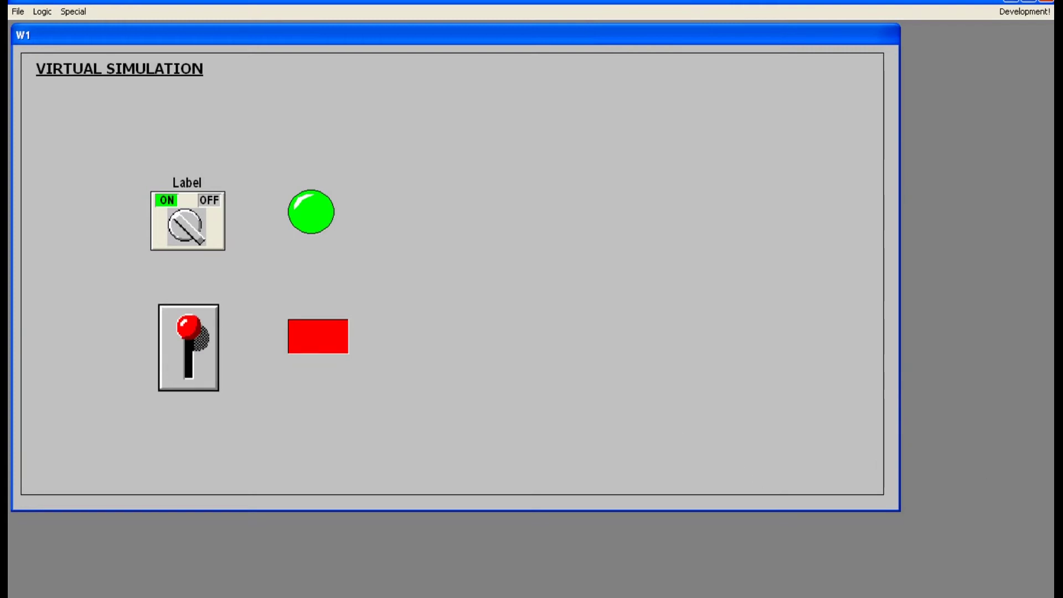
Turn the panel green and back red and the lamp red, then return to WindowMaker
left_click(1044, 565)
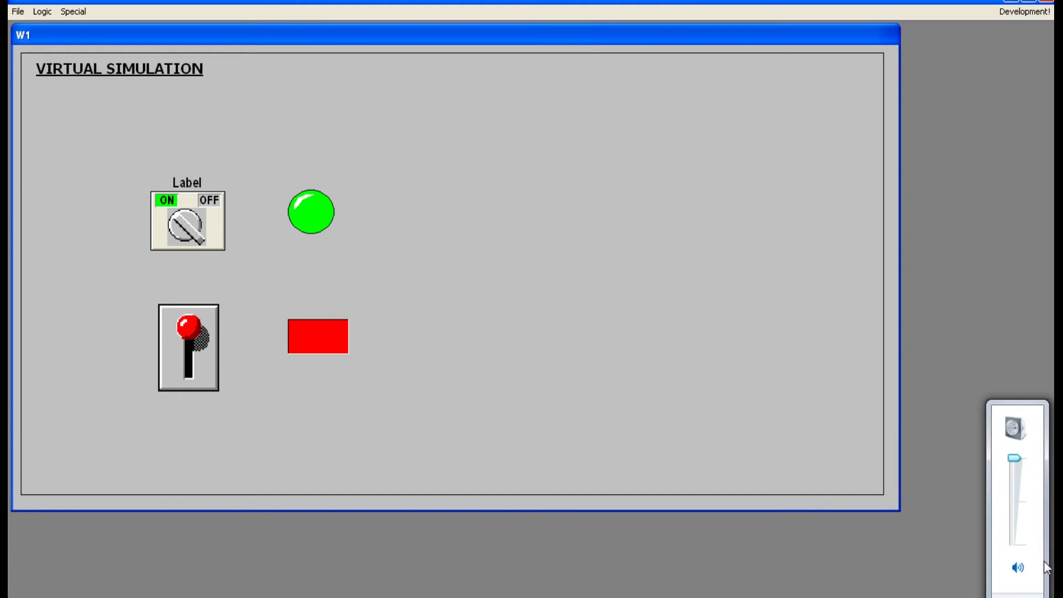
left_click(746, 484)
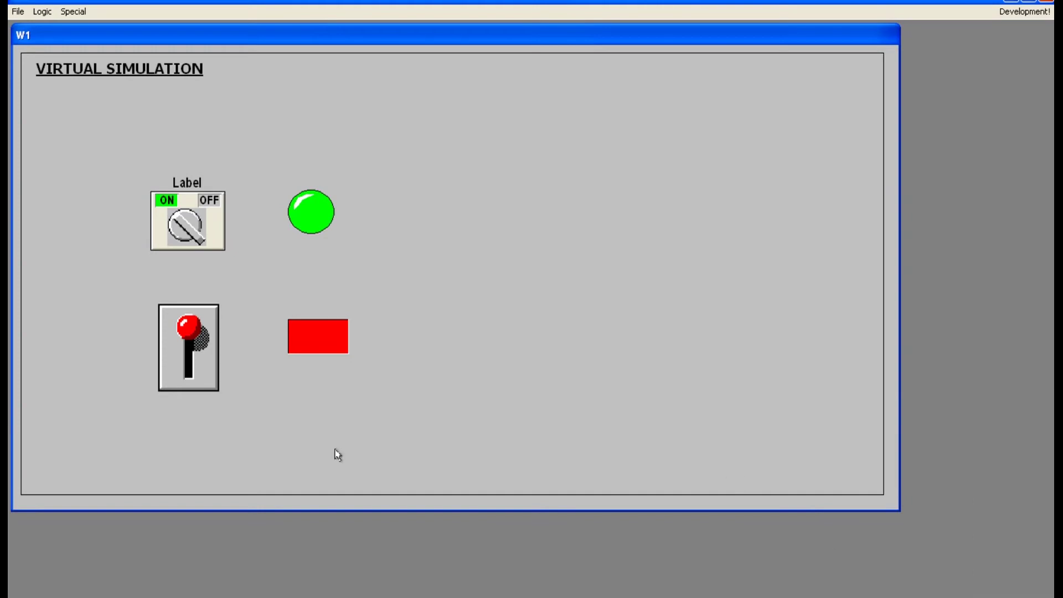
left_click(191, 369)
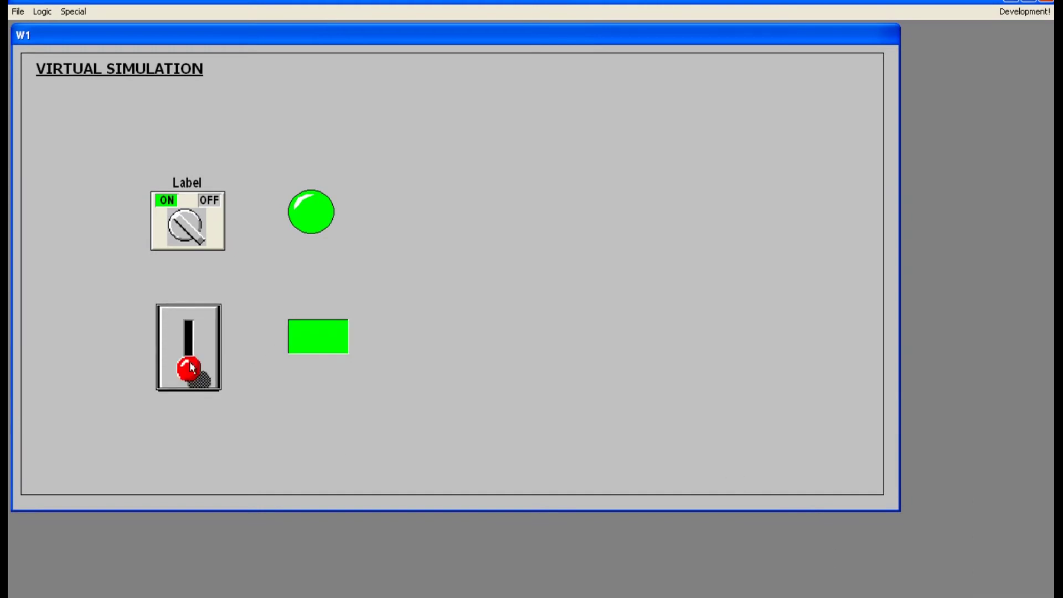
left_click(186, 231)
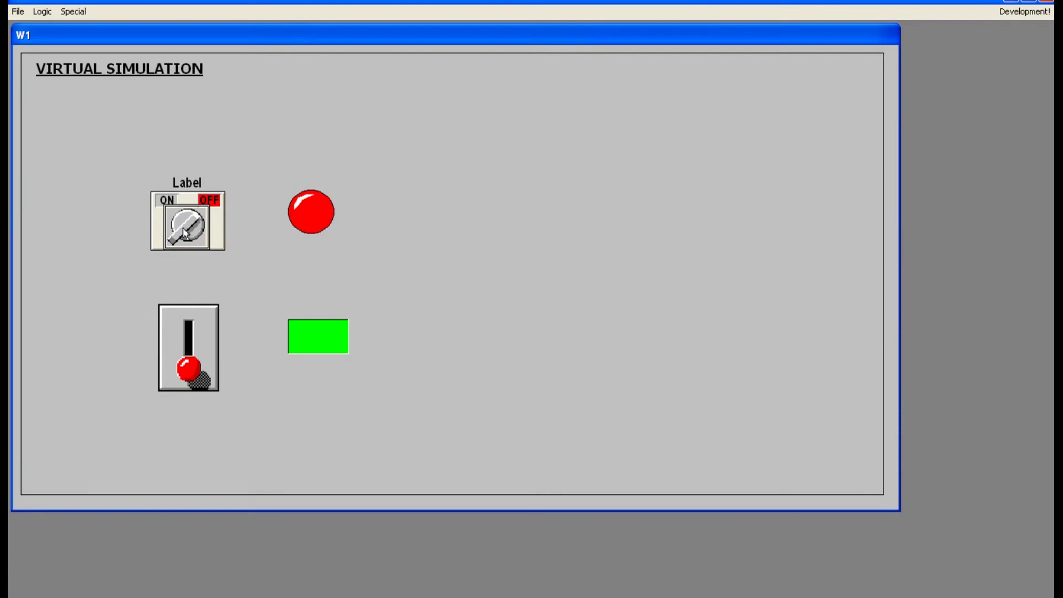
left_click(187, 332)
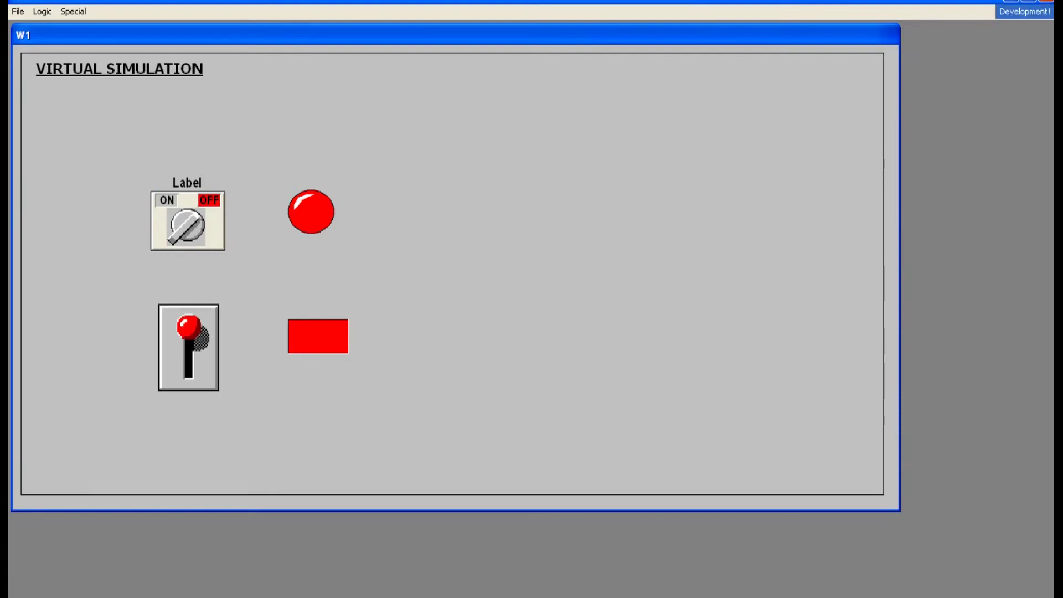
left_click(1025, 11)
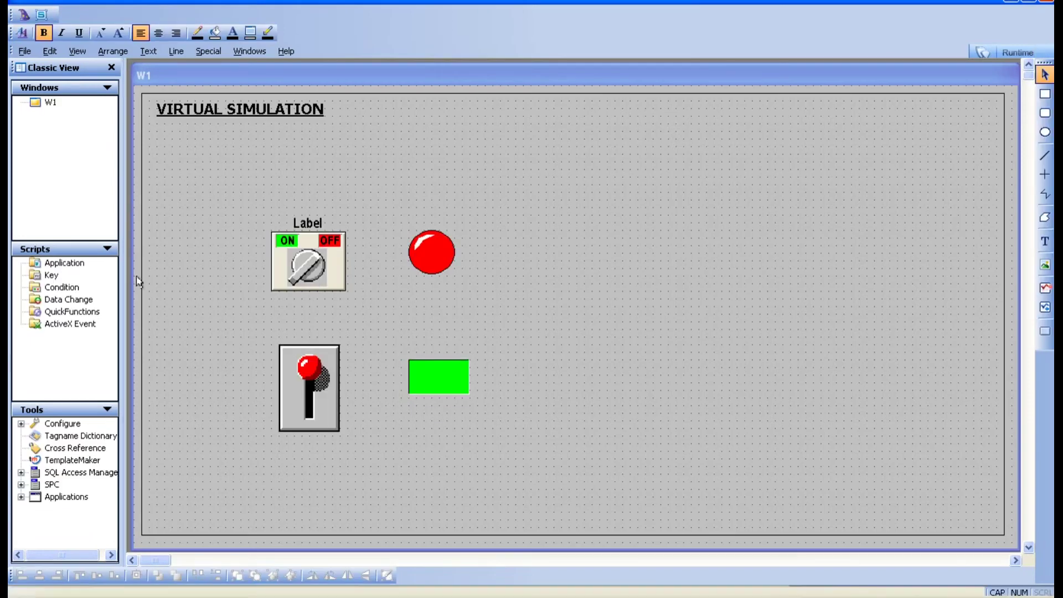
Place a Round Siren from the Lights wizards right of the circular light
left_click(22, 16)
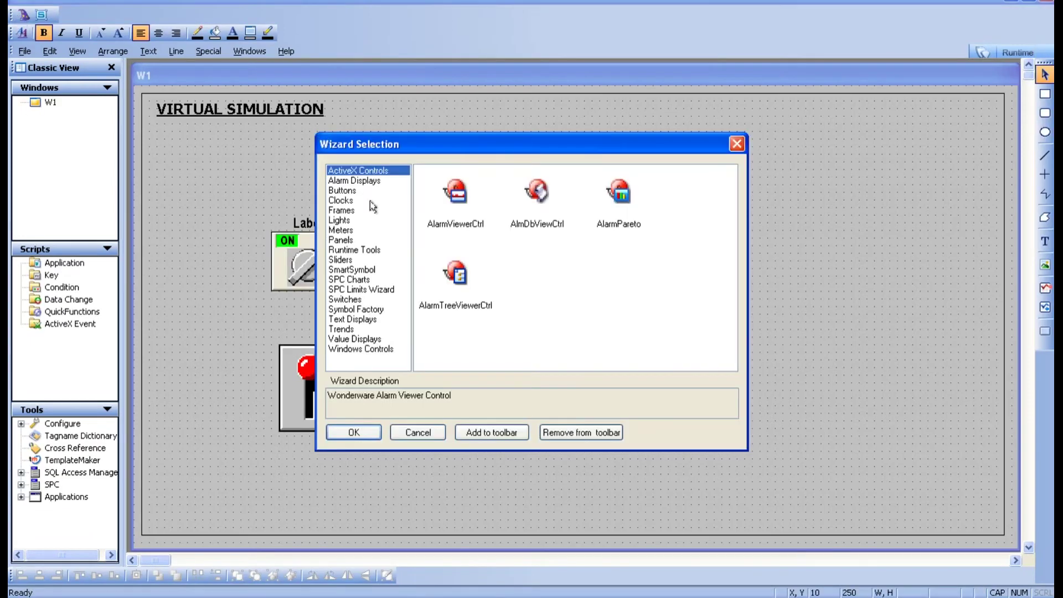
left_click(340, 221)
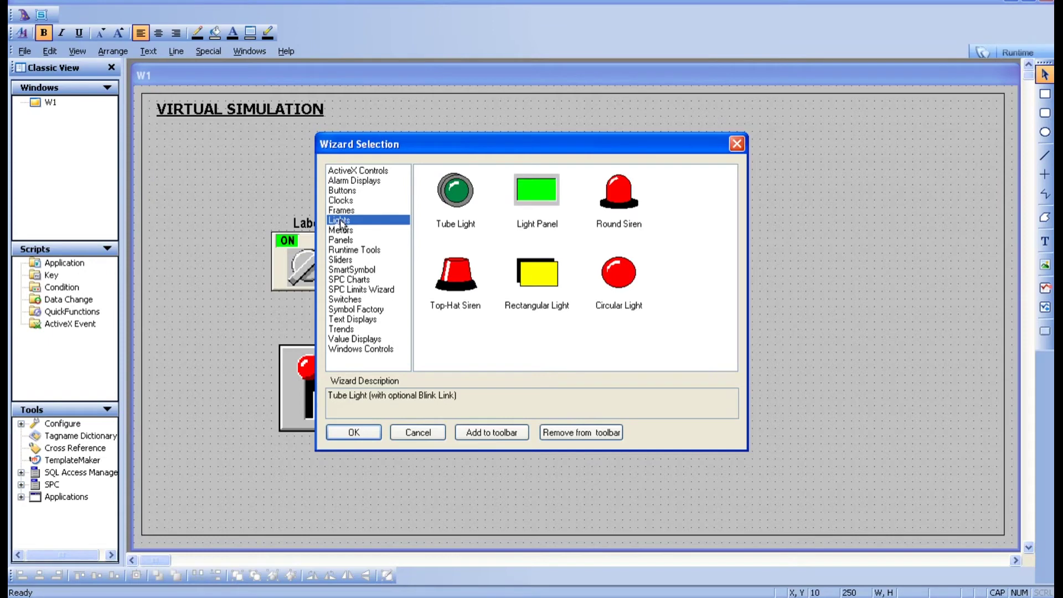
double_click(599, 228)
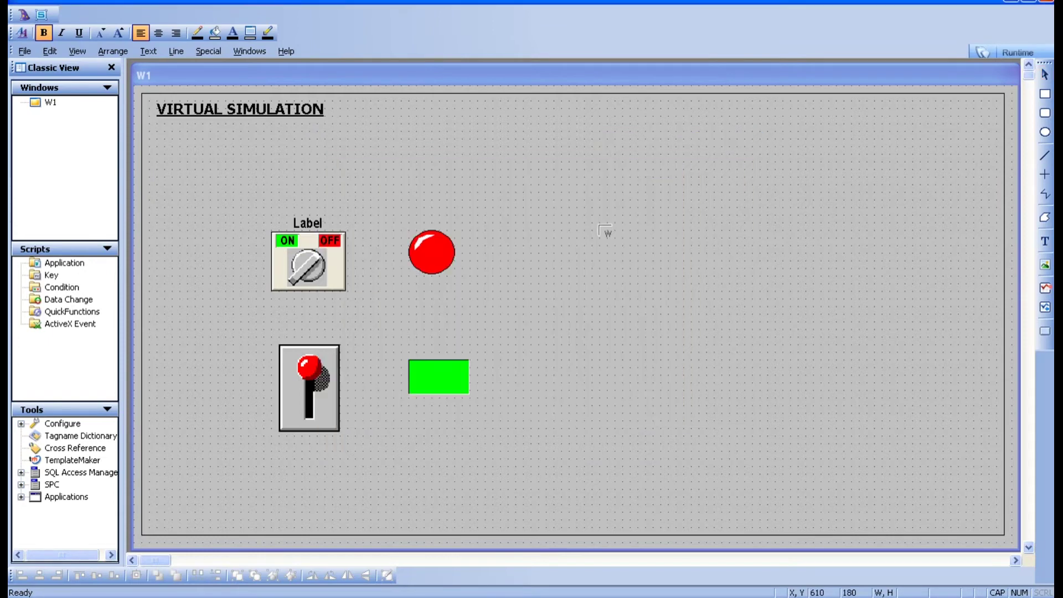
left_click(544, 233)
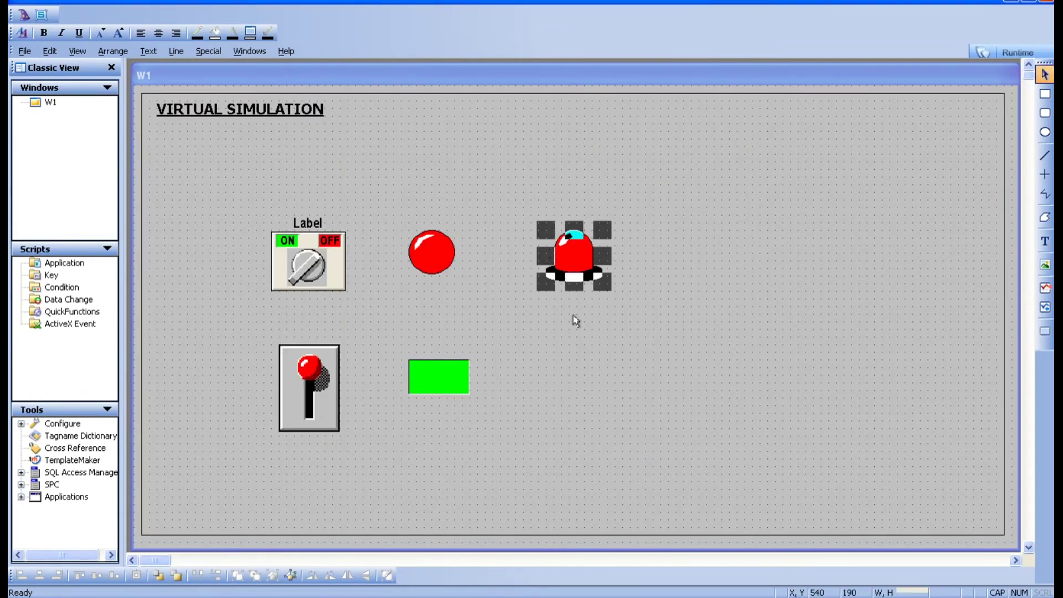
Link the Round Siren's expression to SW1
left_click(340, 264)
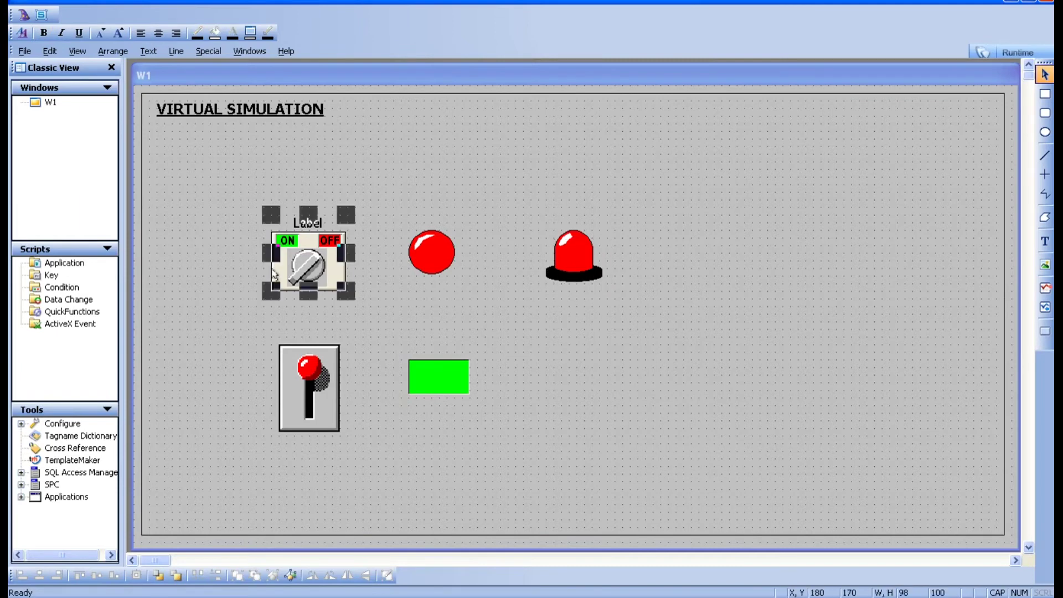
left_click(555, 260)
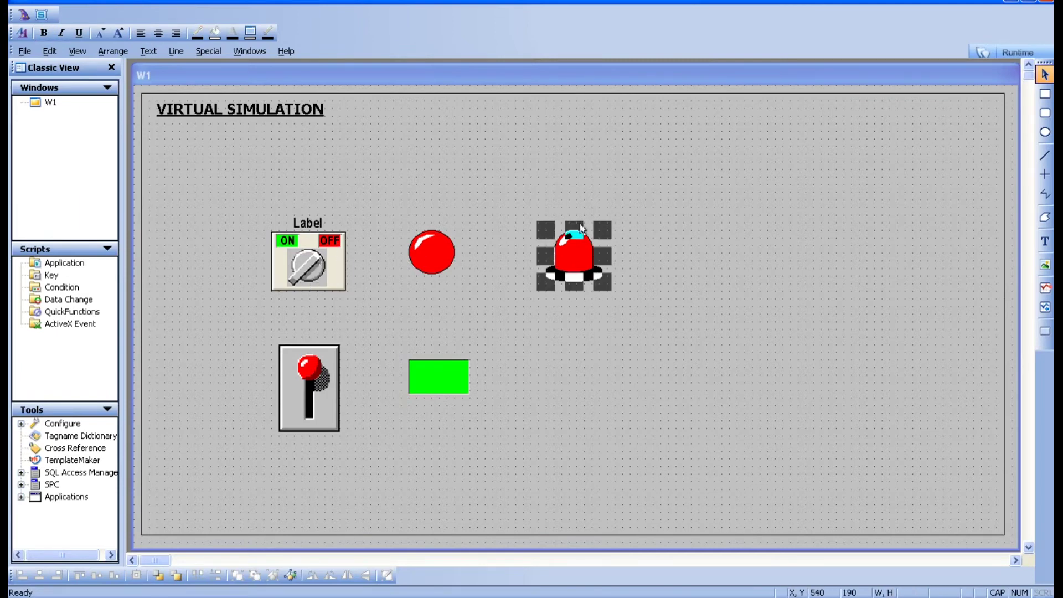
double_click(570, 255)
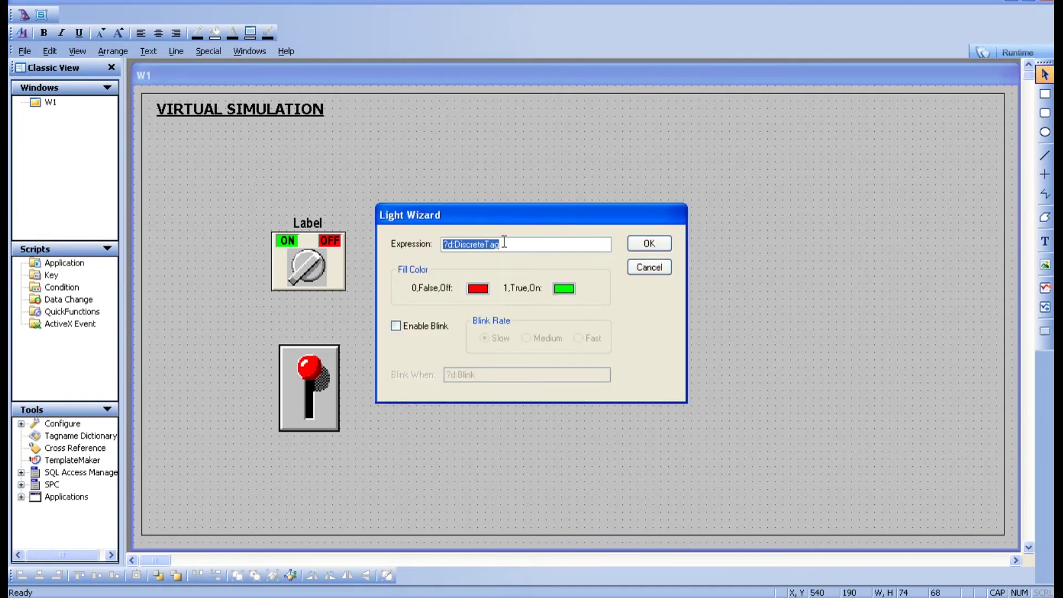
type("SW1")
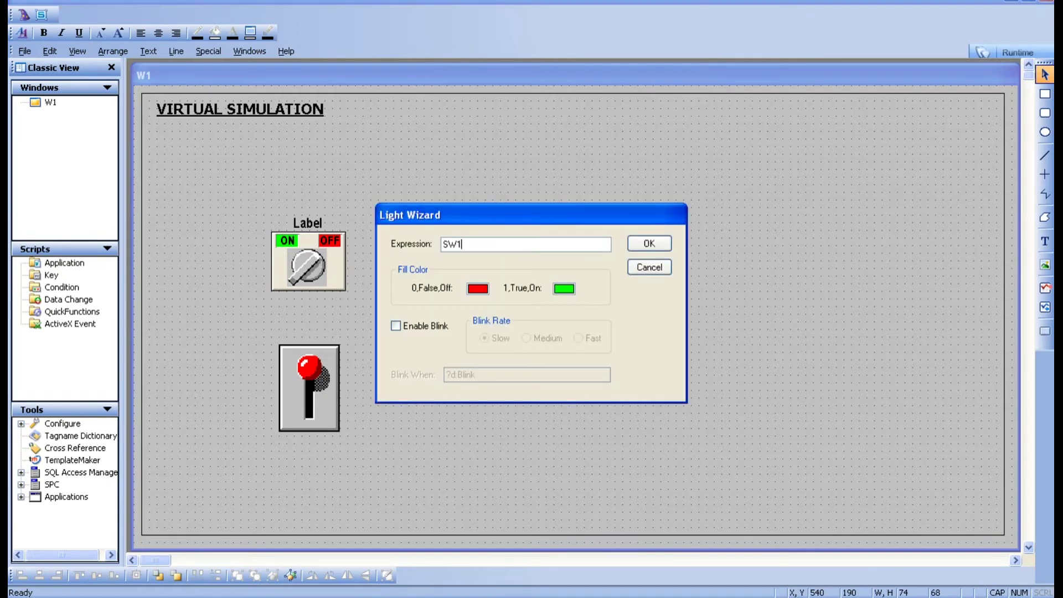
left_click(648, 243)
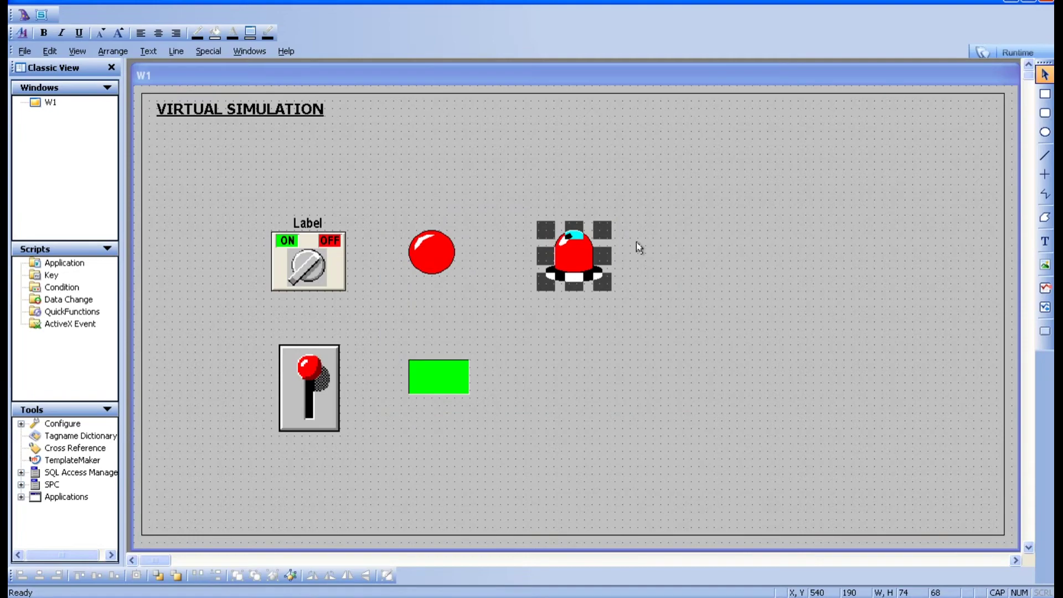
left_click(637, 243)
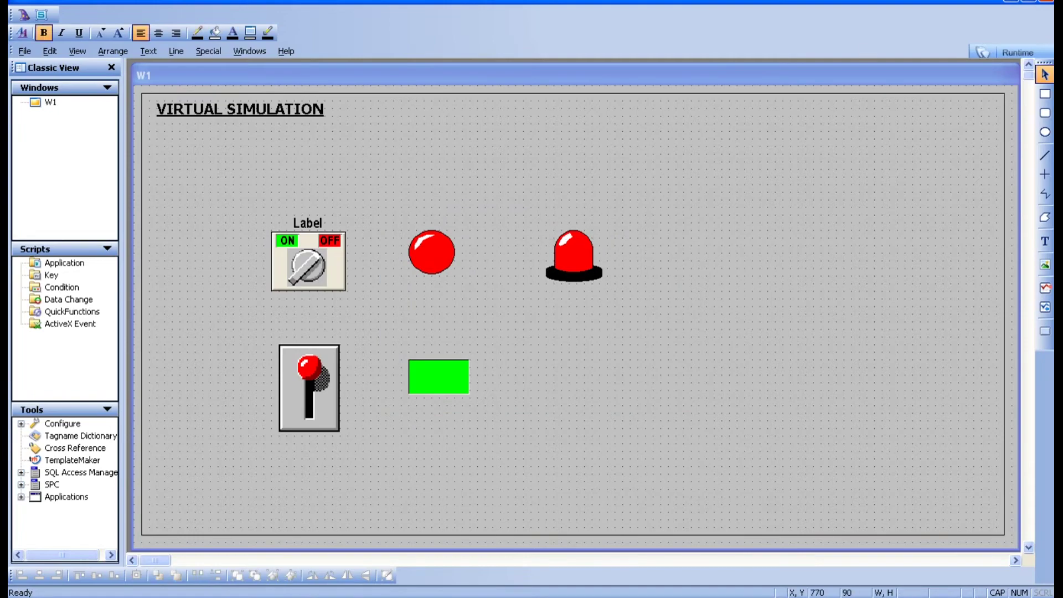
left_click(1007, 58)
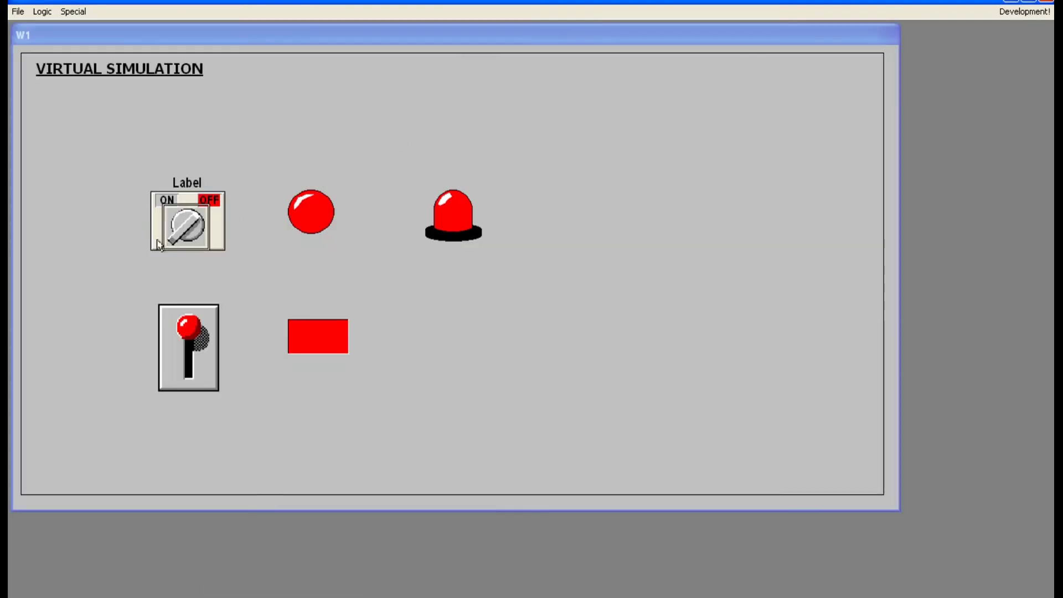
Toggle the selector switch repeatedly so the siren and circular light follow it, then return to editing
left_click(175, 233)
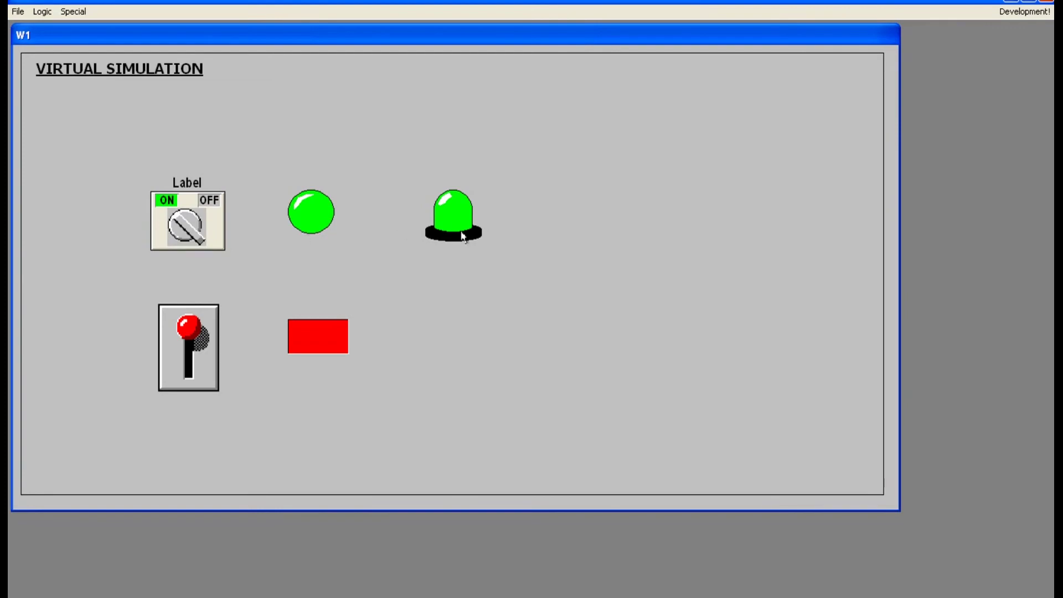
left_click(184, 233)
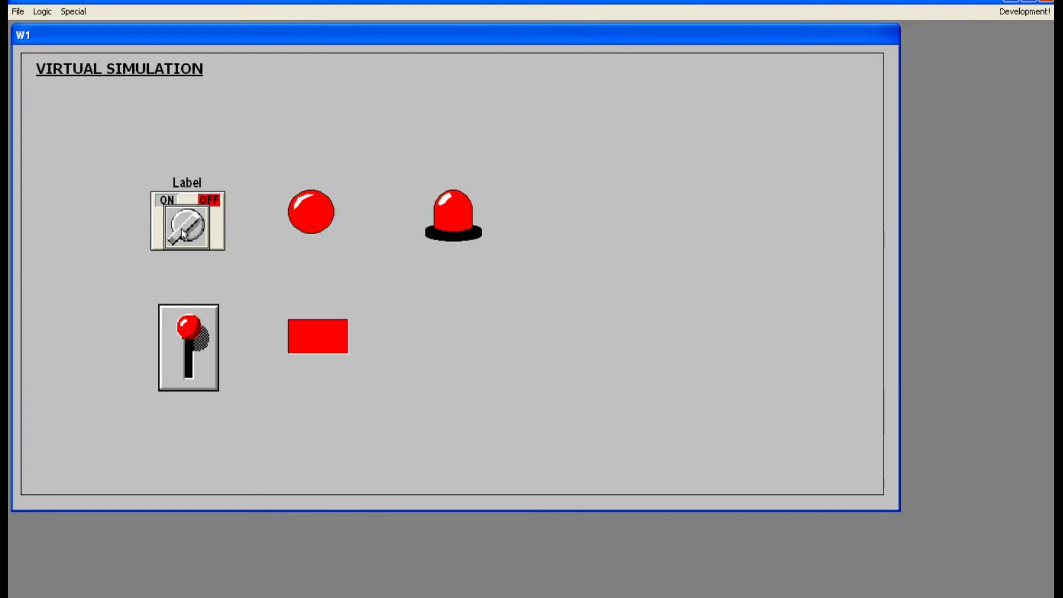
left_click(183, 233)
left_click(183, 233)
left_click(184, 233)
left_click(183, 233)
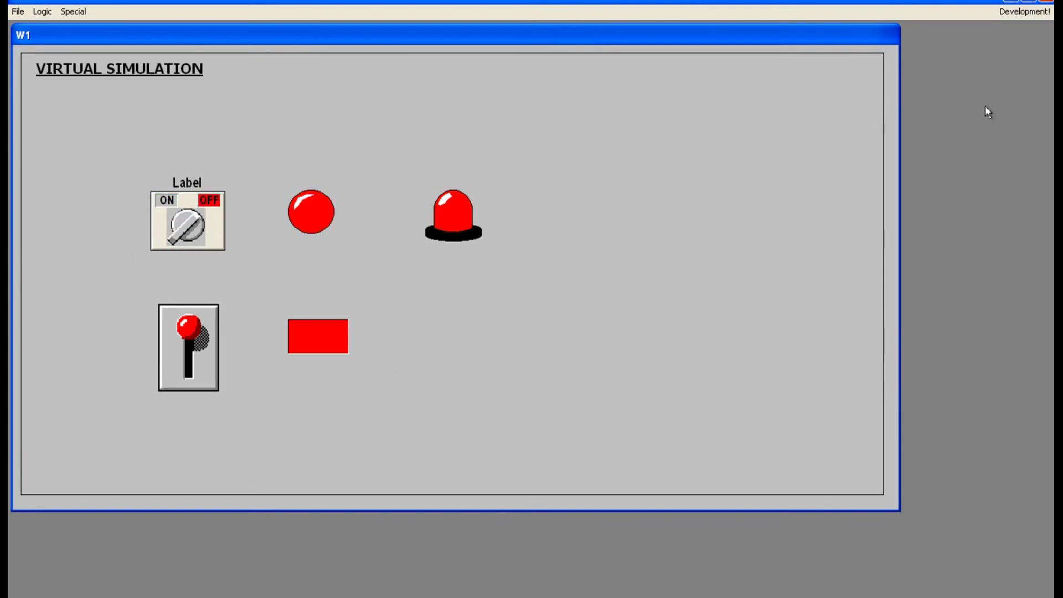
left_click(1035, 14)
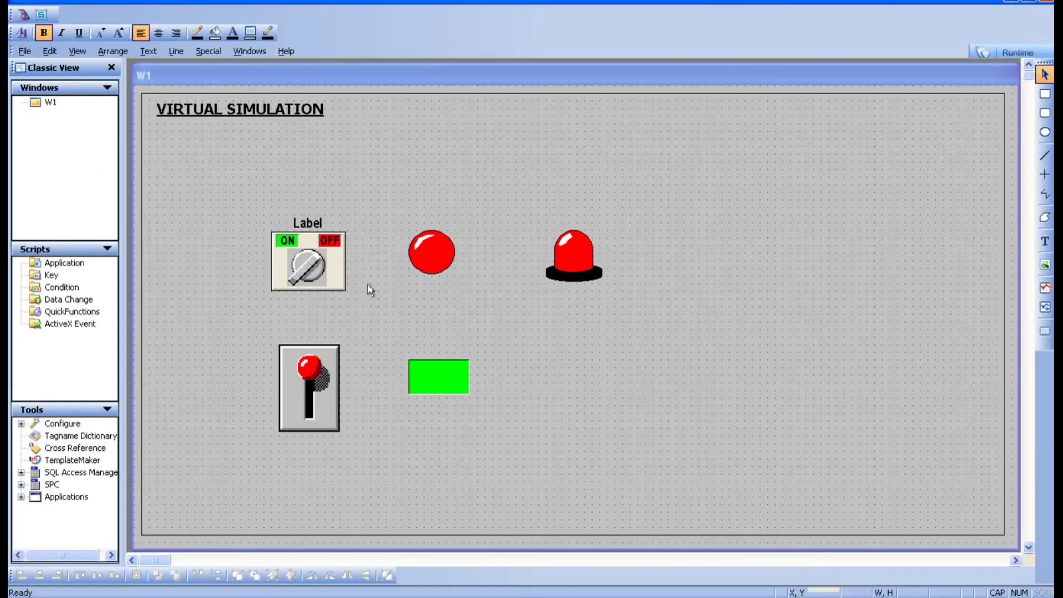
Enable blinking on the circular light and clear the default Blink When condition
double_click(432, 252)
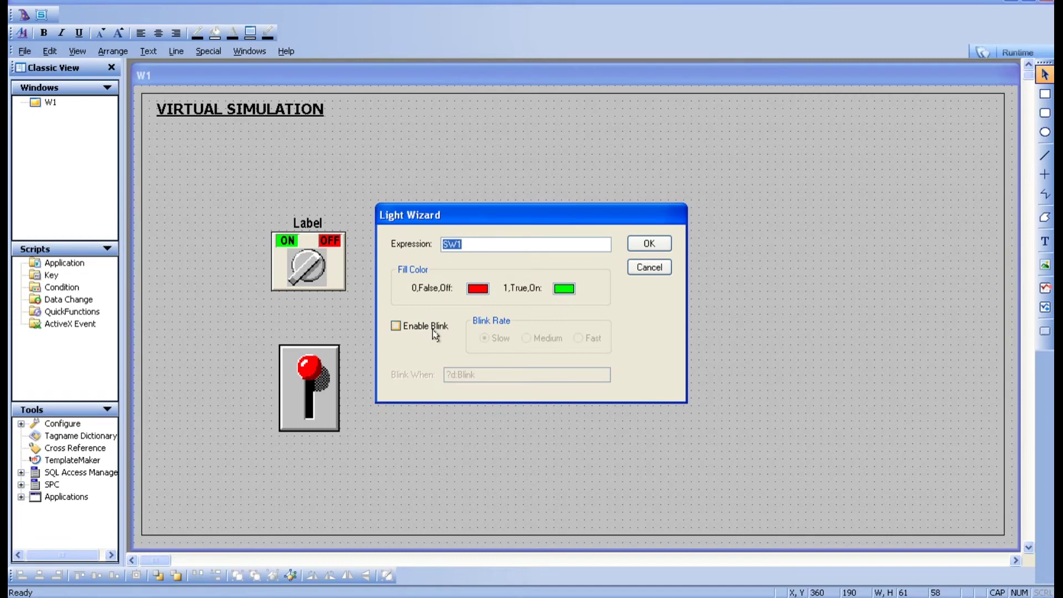
left_click(648, 268)
left_click(525, 308)
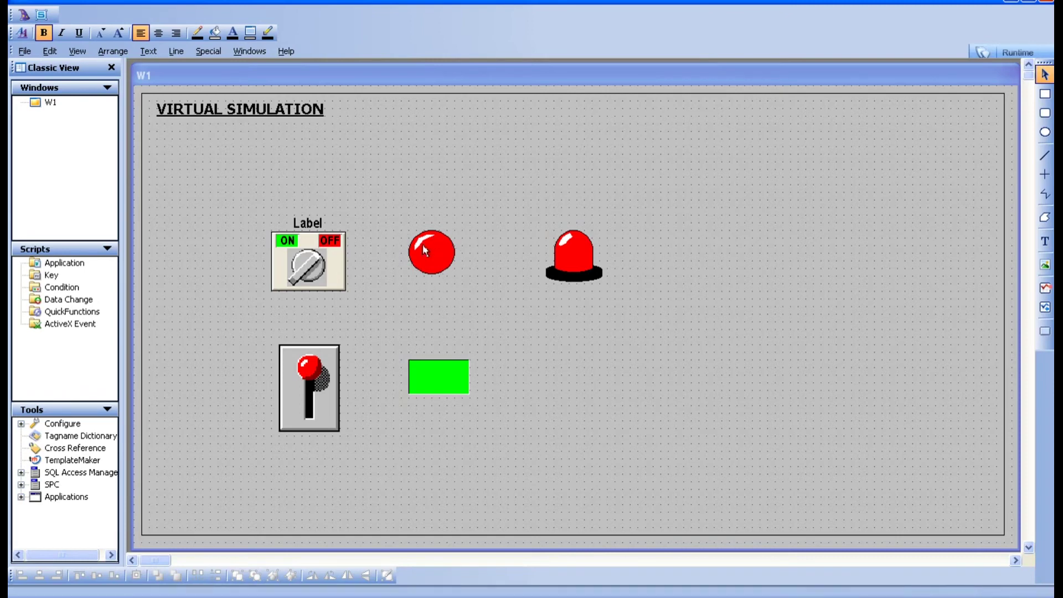
double_click(443, 266)
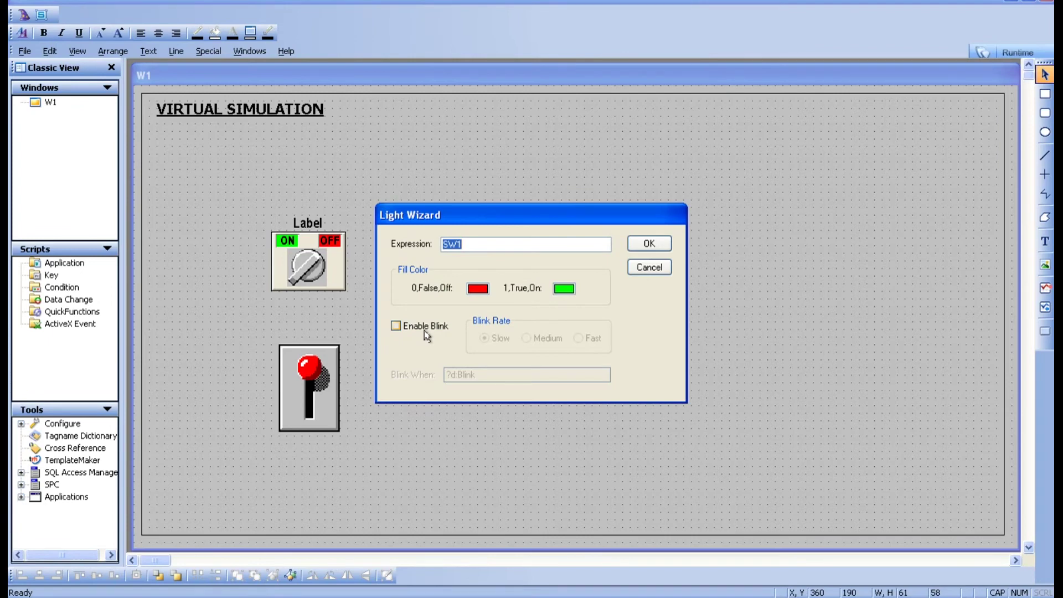
left_click(425, 332)
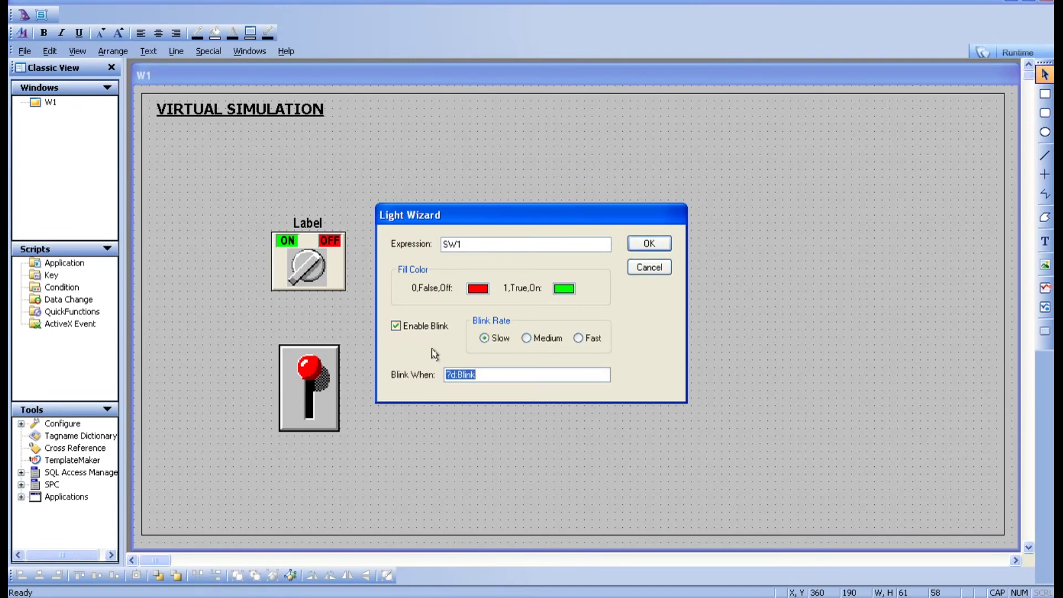
key("BackSpace")
Confirm the blink settings, test the selector and toggle switches in runtime, then return to editing
left_click(649, 247)
left_click(1011, 50)
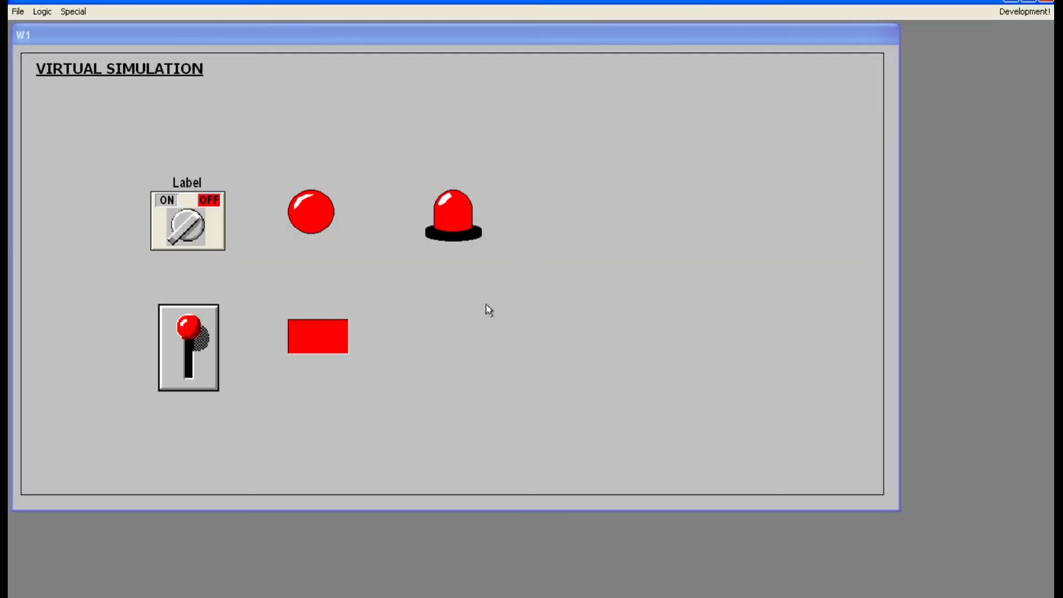
left_click(186, 239)
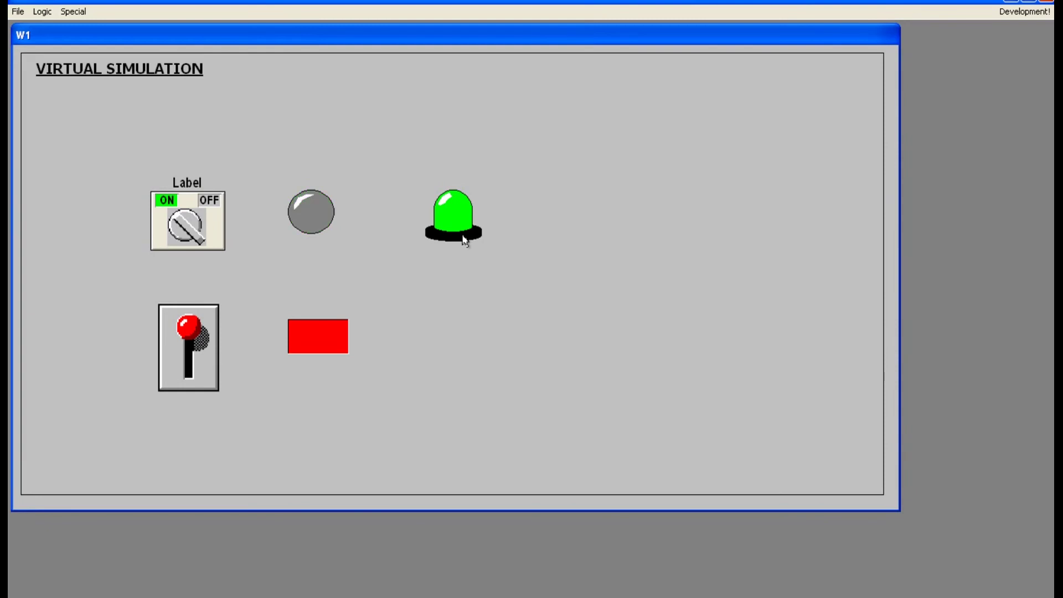
left_click(181, 380)
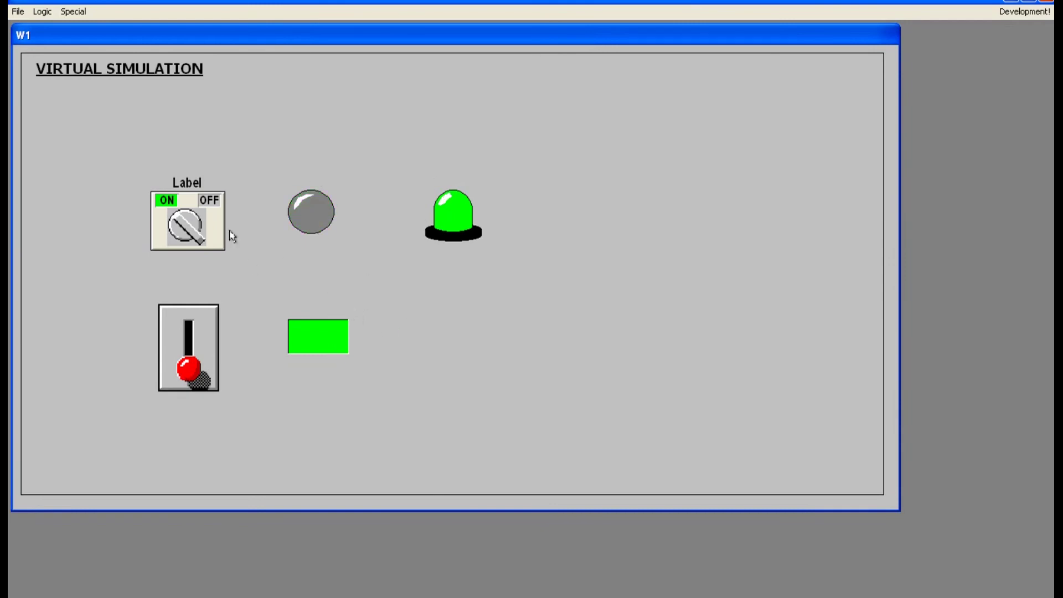
left_click(199, 227)
left_click(191, 328)
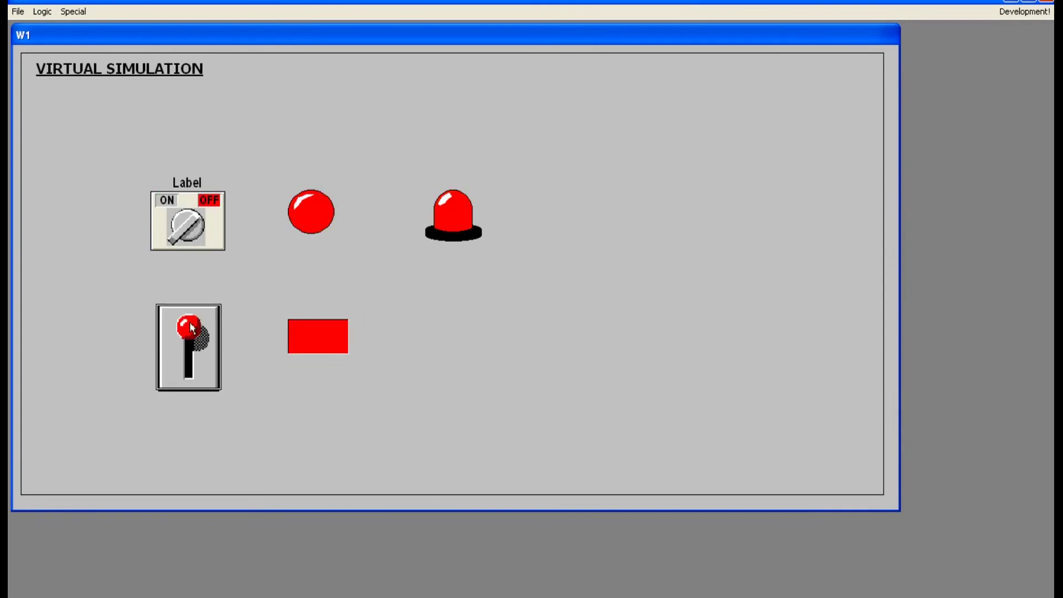
left_click(1027, 11)
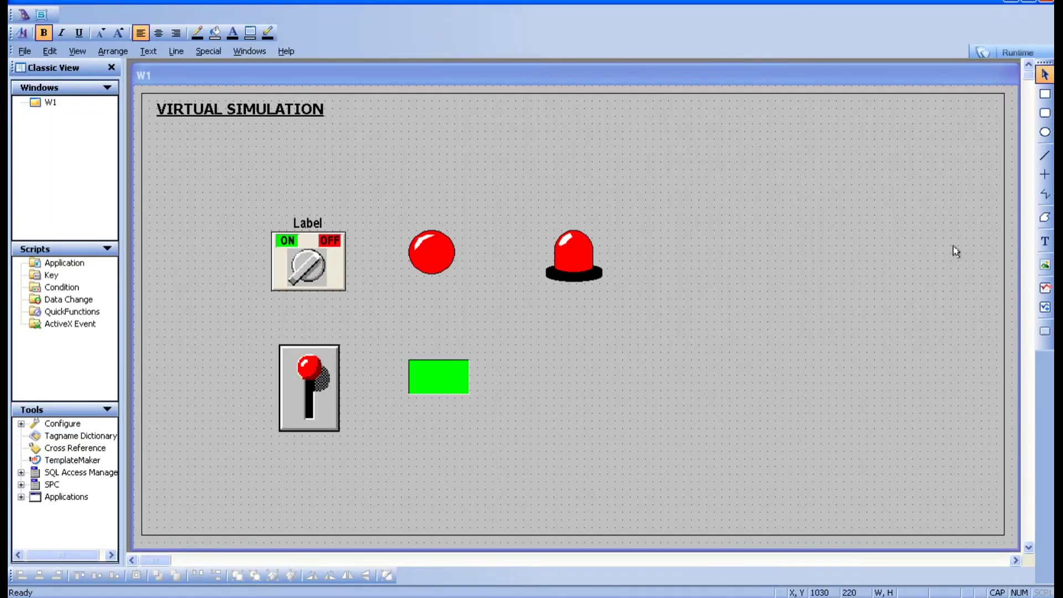
Add an L1 text label above the red circle
left_click(1044, 248)
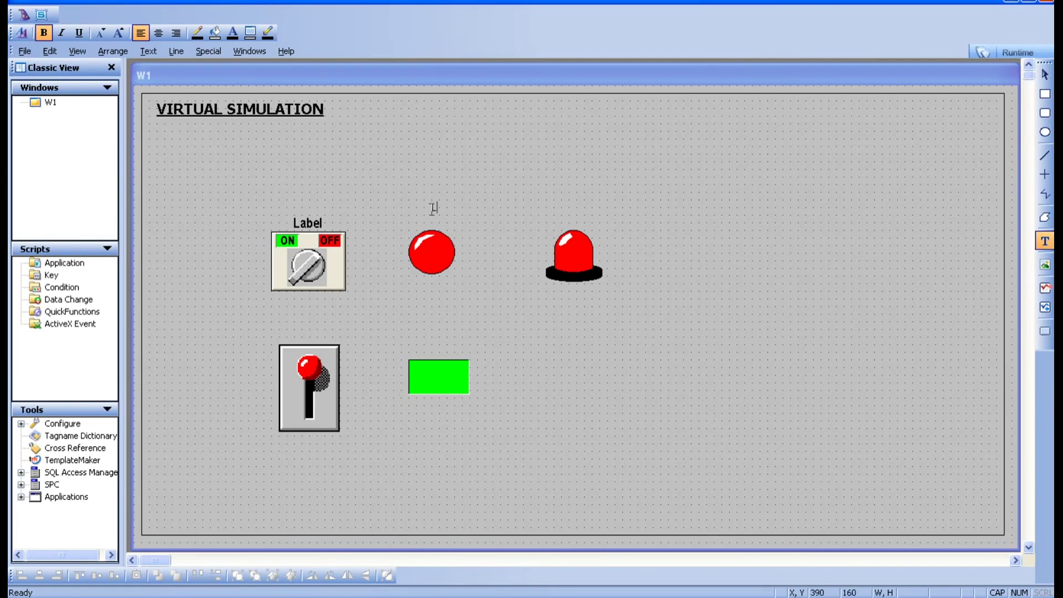
left_click(459, 247)
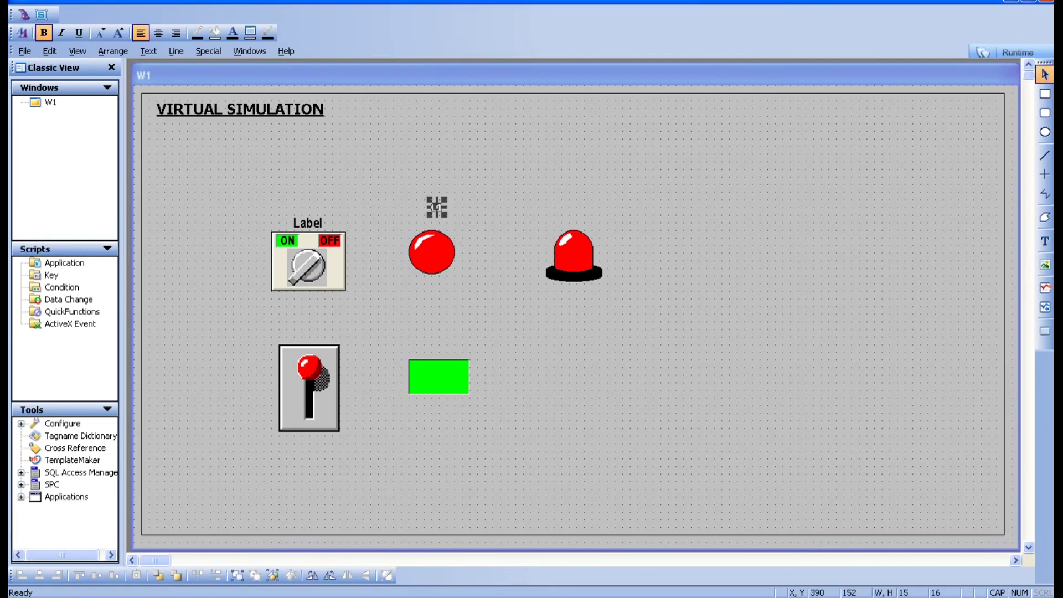
left_click(1045, 243)
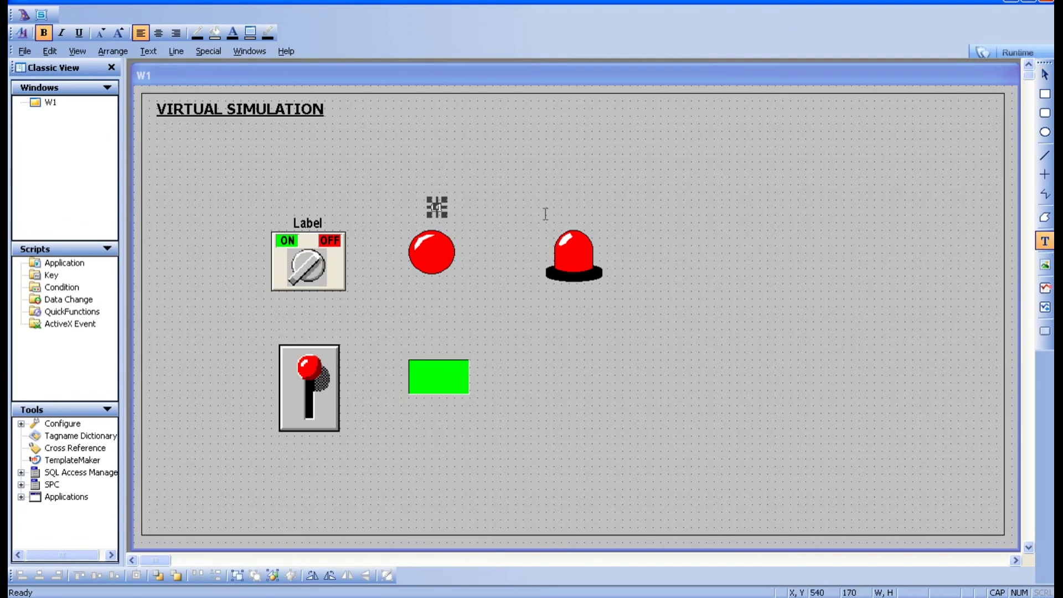
left_click(575, 213)
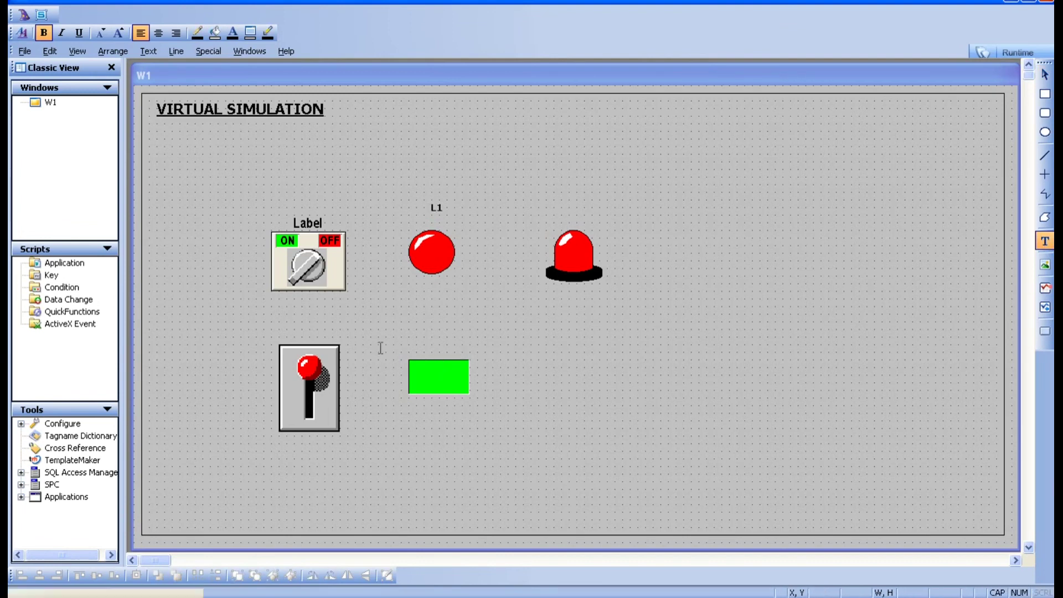
key("Escape")
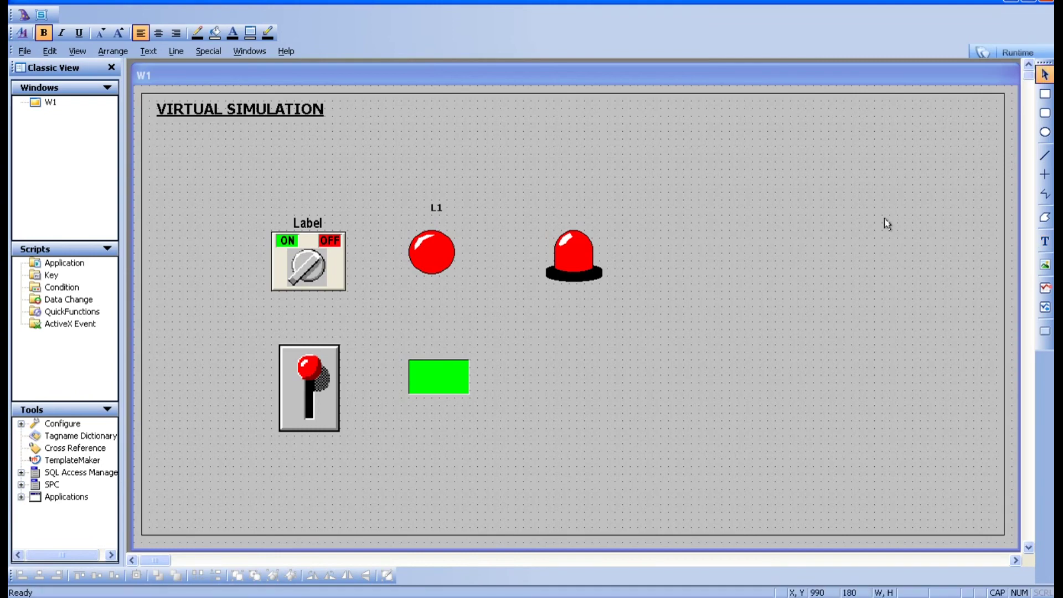
Reposition the L1 label slightly and check its text
left_click(436, 209)
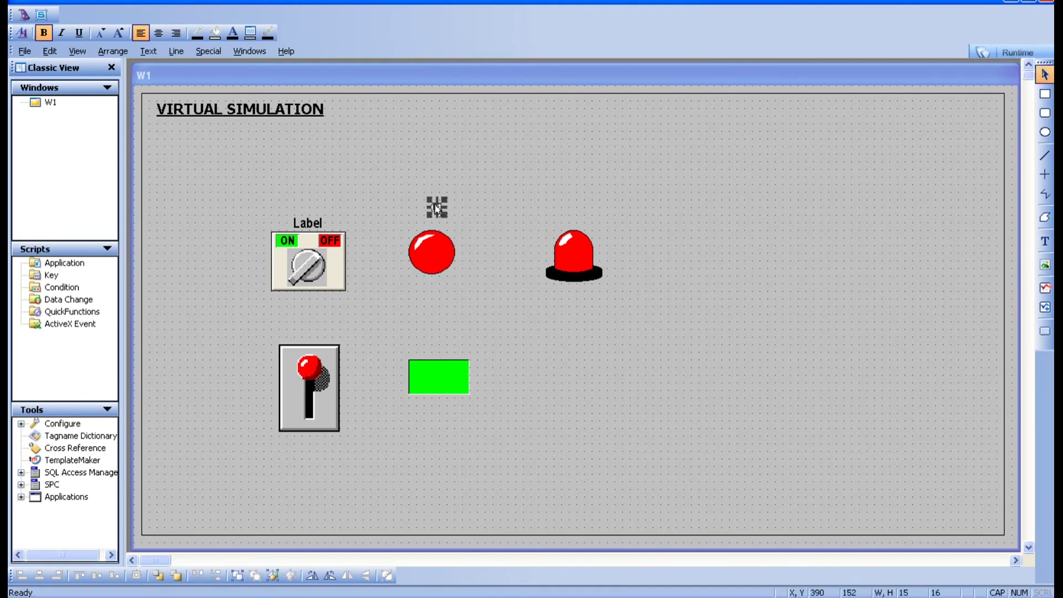
left_click(353, 271)
left_click(437, 211)
left_click_drag(436, 212, 438, 220)
left_click(438, 221)
left_click(436, 225)
double_click(436, 224)
left_click(439, 222)
Cut the L1 label and paste it back onto the window
right_click(436, 221)
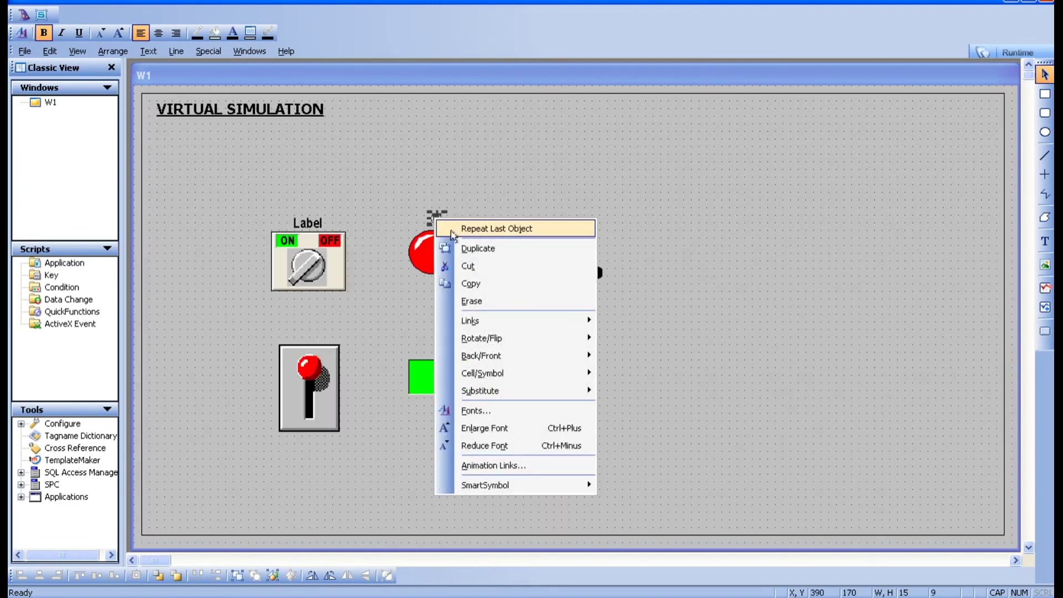
left_click(463, 267)
right_click(303, 334)
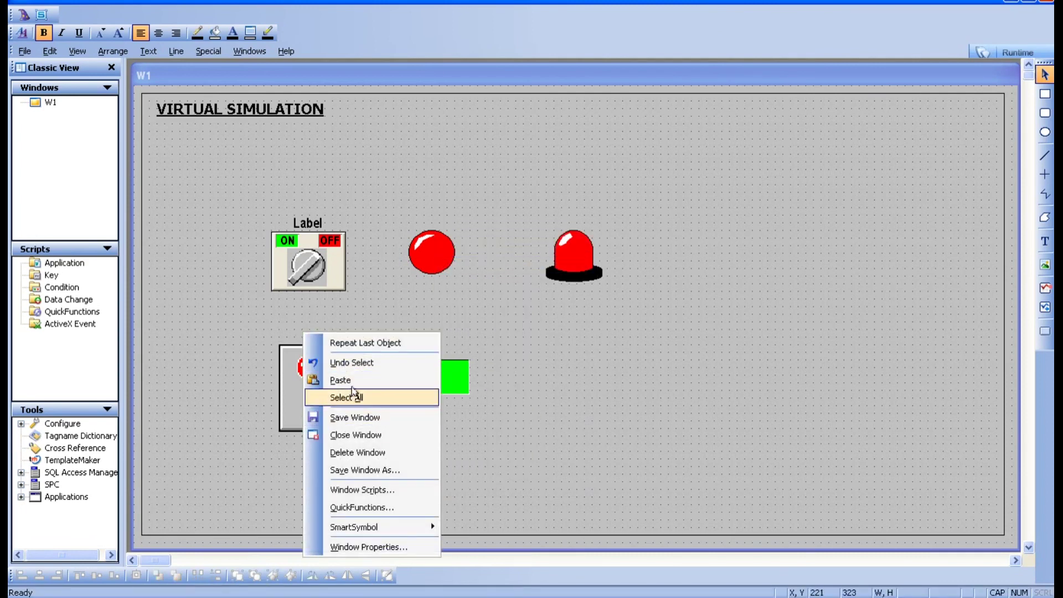
left_click(353, 381)
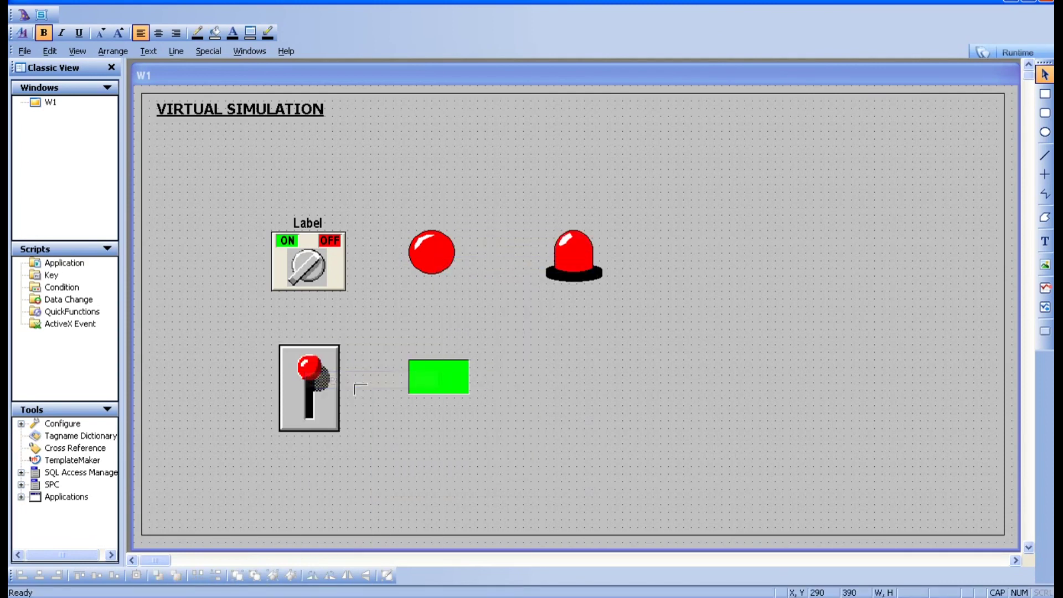
Drop the pasted L1 label above the toggle switch
left_click(298, 325)
left_click(399, 506)
left_click(431, 252)
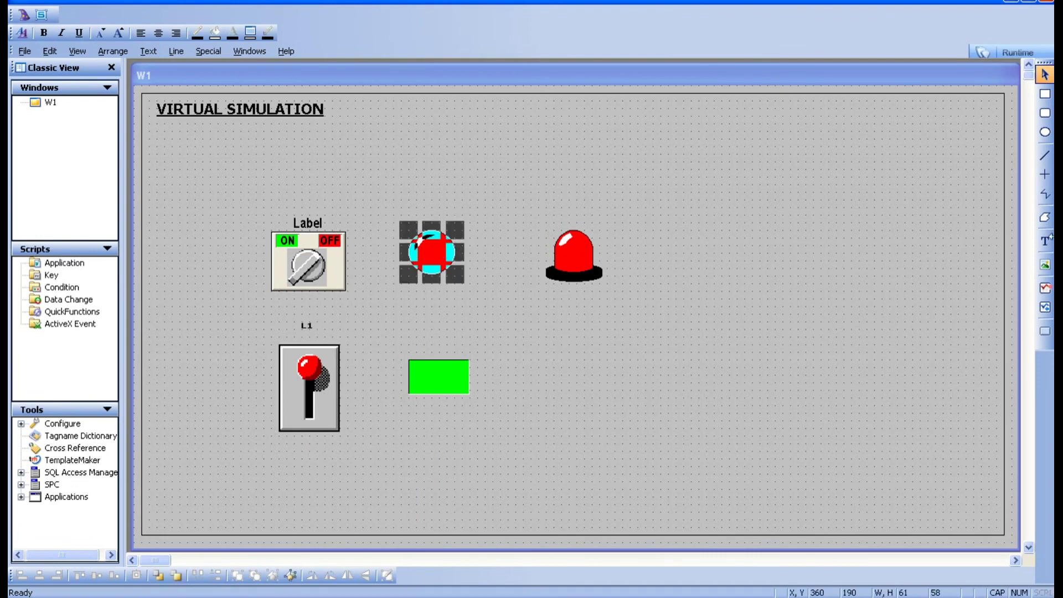
Add LAMP1 above the round light and LAMP2 above the siren
left_click(1045, 241)
left_click(422, 194)
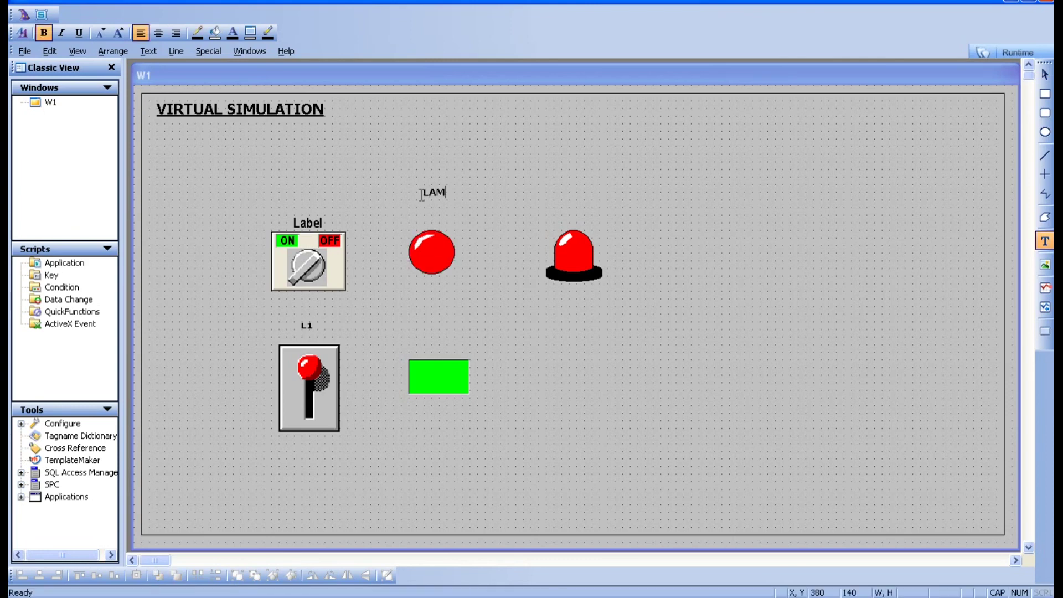
left_click(570, 216)
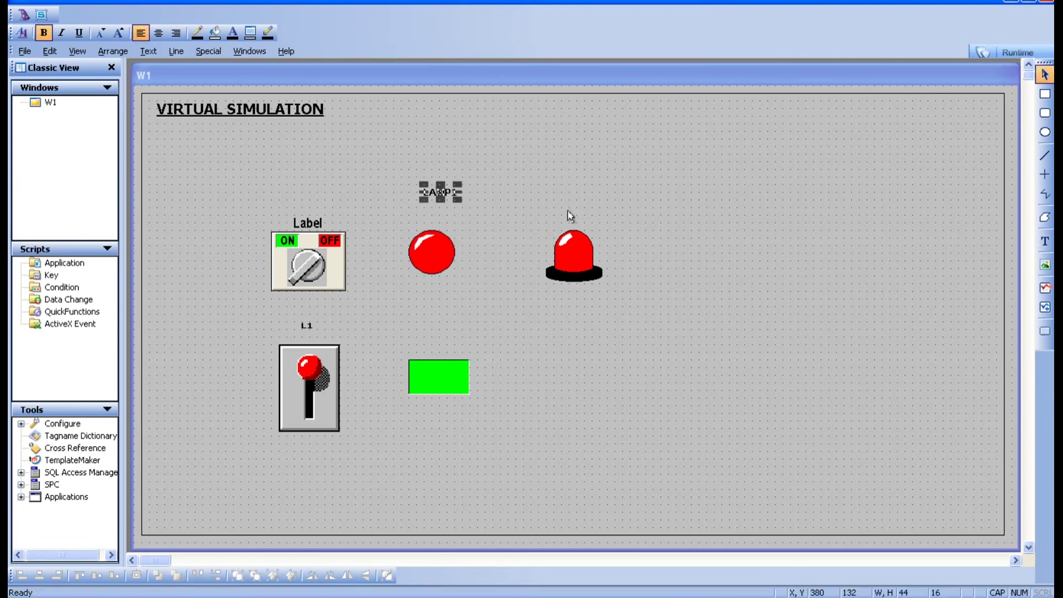
right_click(570, 216)
left_click(606, 222)
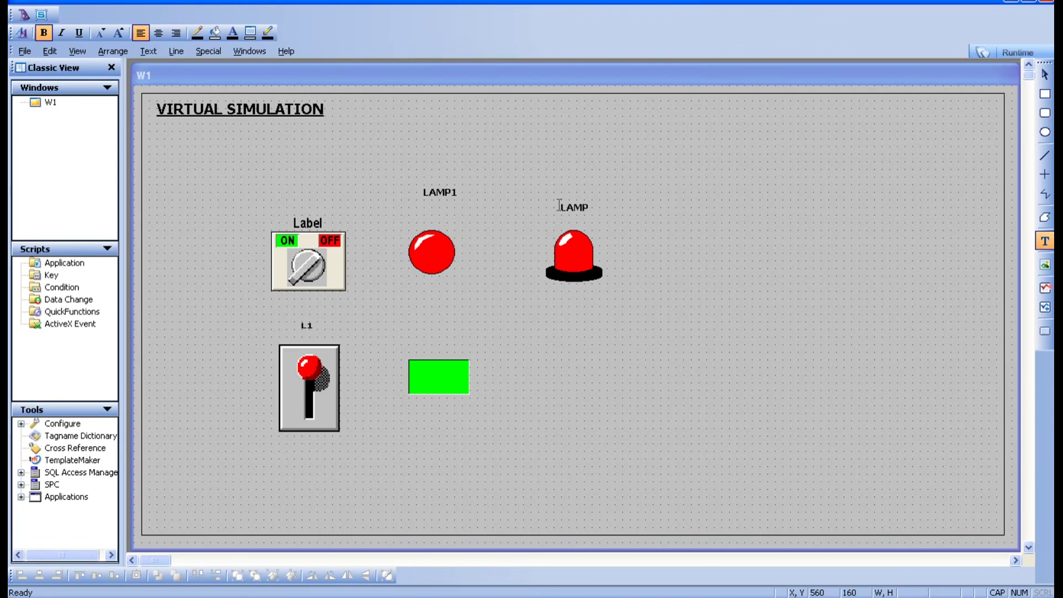
left_click(443, 335)
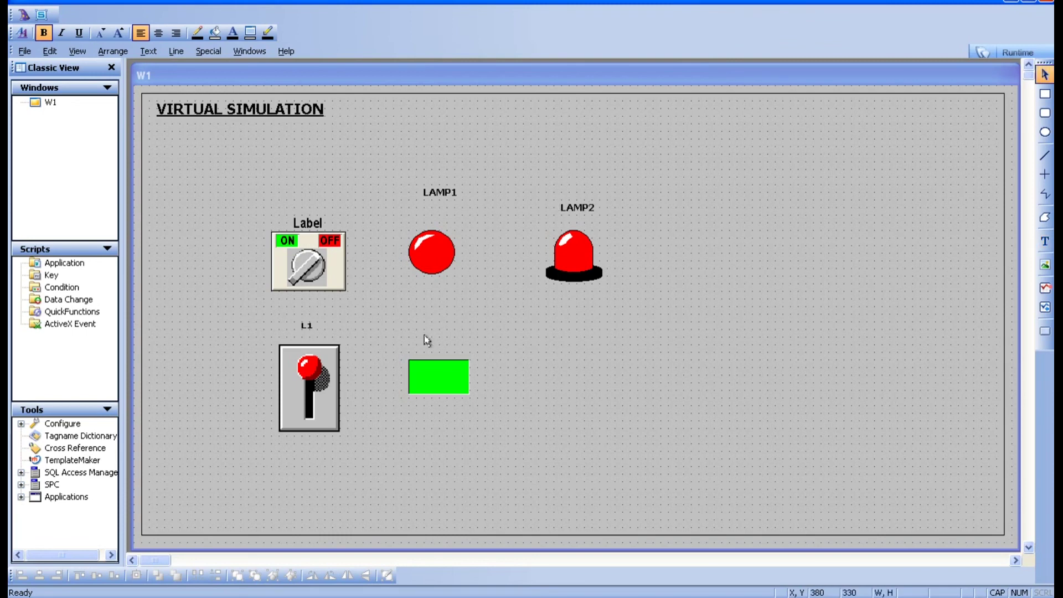
Add LAMP3 and nudge it just above the green panel
right_click(443, 335)
left_click(441, 347)
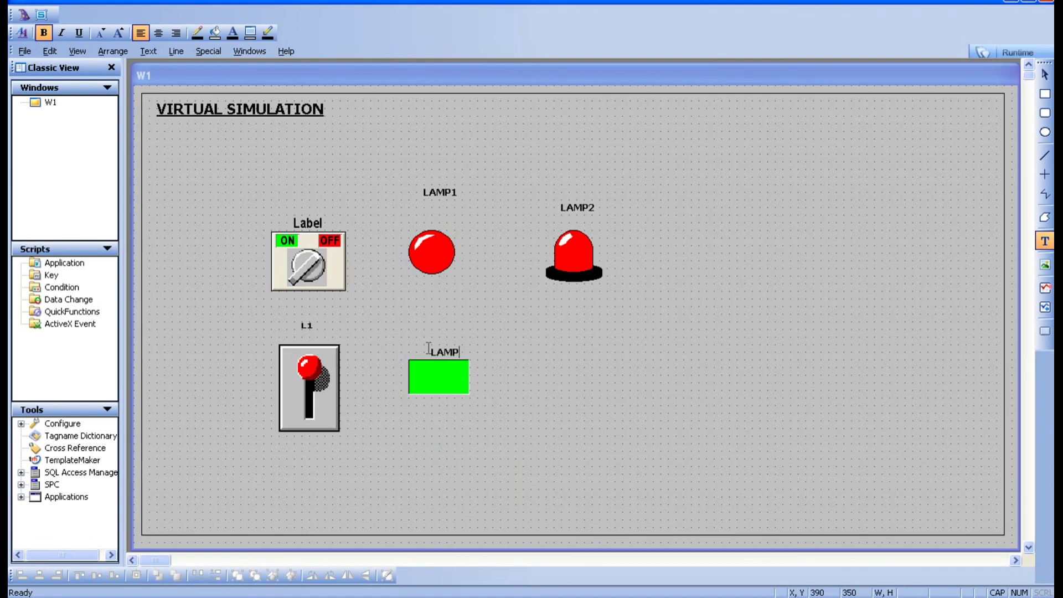
left_click(515, 383)
left_click(441, 355)
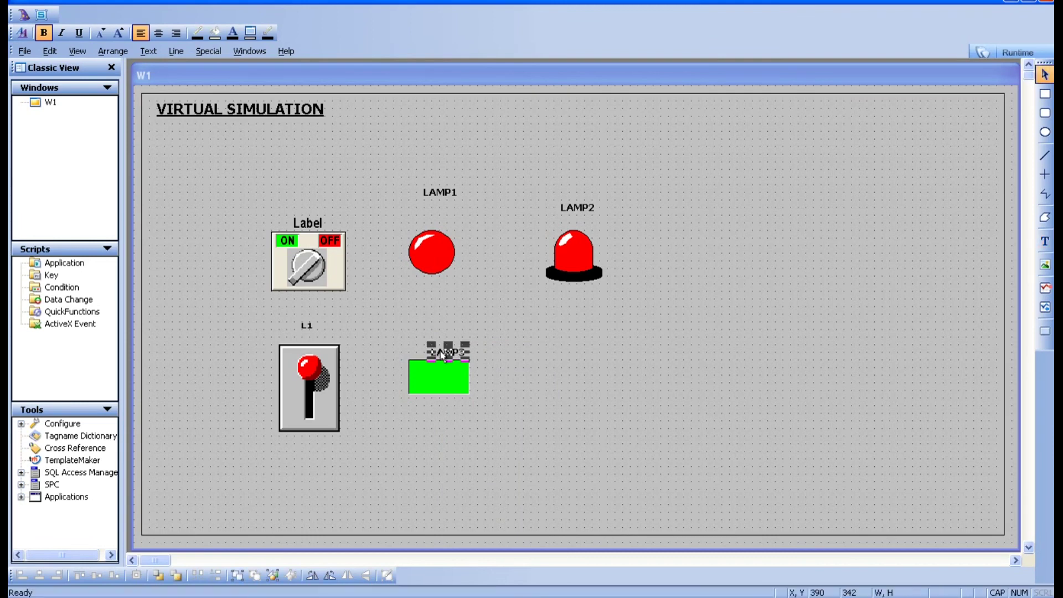
left_click_drag(443, 358, 436, 348)
left_click(572, 482)
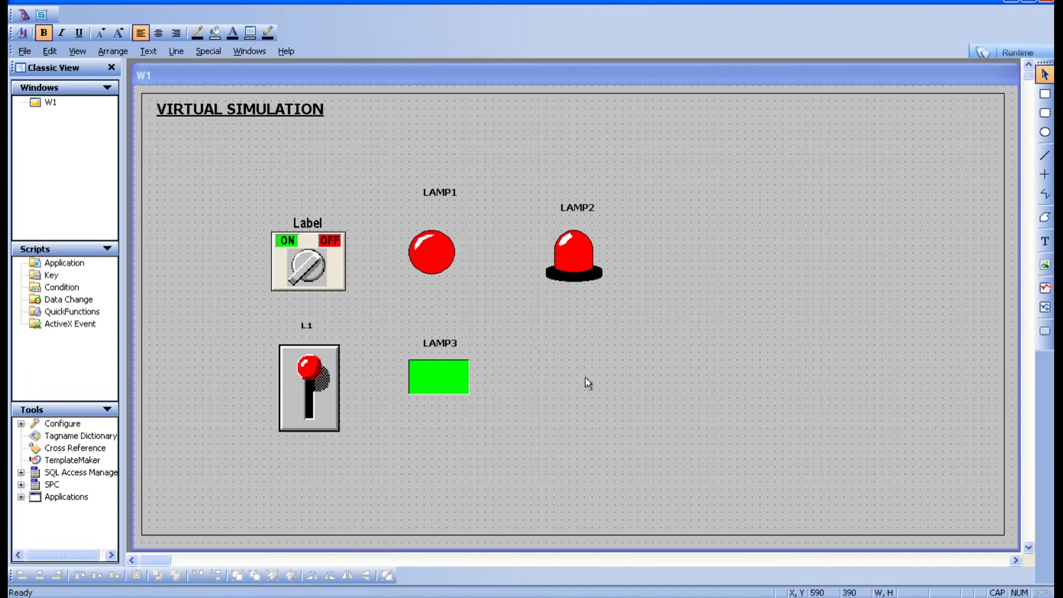